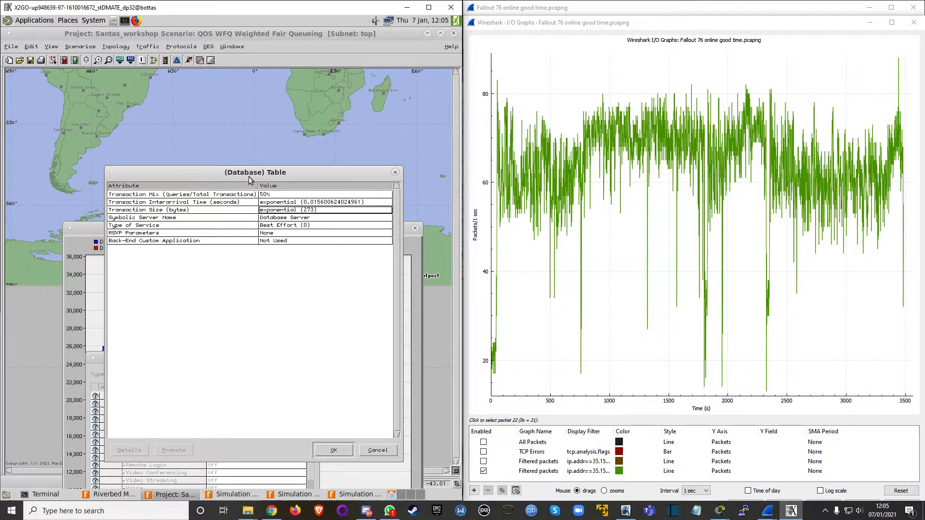
# Confirm the Database table and bring the DB Entry and DB Query Traffic Received graph into full view.
pyautogui.moveTo(244, 174); pyautogui.dragTo(240, 163)
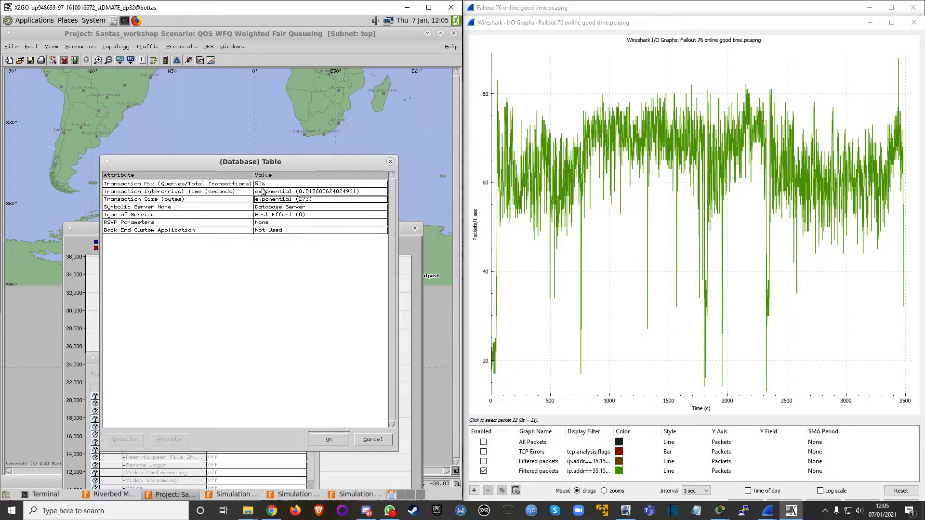
pyautogui.click(337, 440)
pyautogui.moveTo(303, 230); pyautogui.dragTo(320, 96)
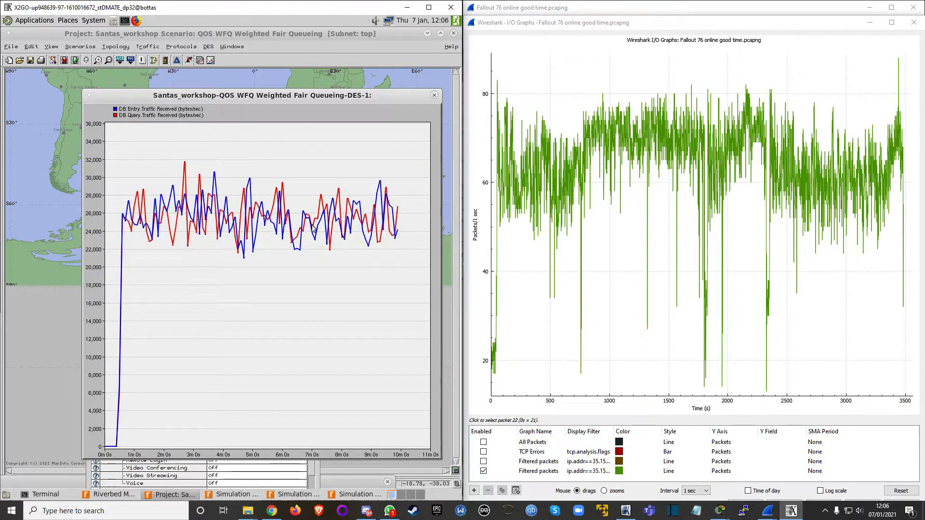
# Examine the Wireshark I/O graph at several zoom levels against the simulated database traffic graph, and clear the windows covering the network map.
pyautogui.scroll(-1, 553, 199)
pyautogui.scroll(-3, 553, 199)
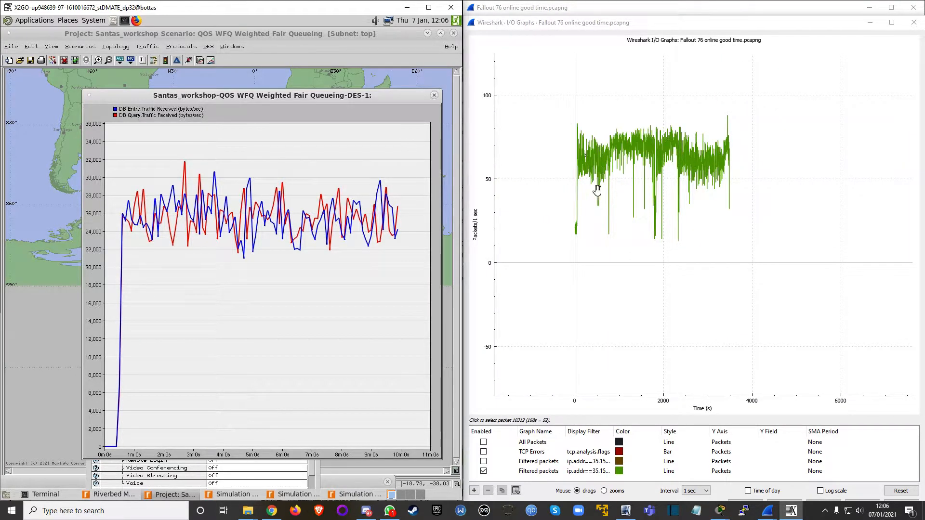
pyautogui.scroll(1, 578, 176)
pyautogui.scroll(2, 622, 150)
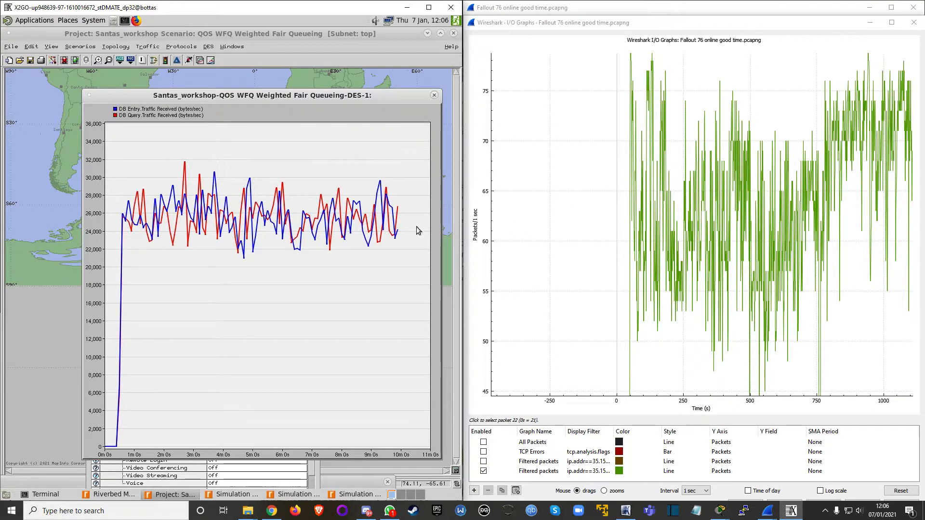
pyautogui.scroll(-2, 633, 183)
pyautogui.scroll(-1, 632, 195)
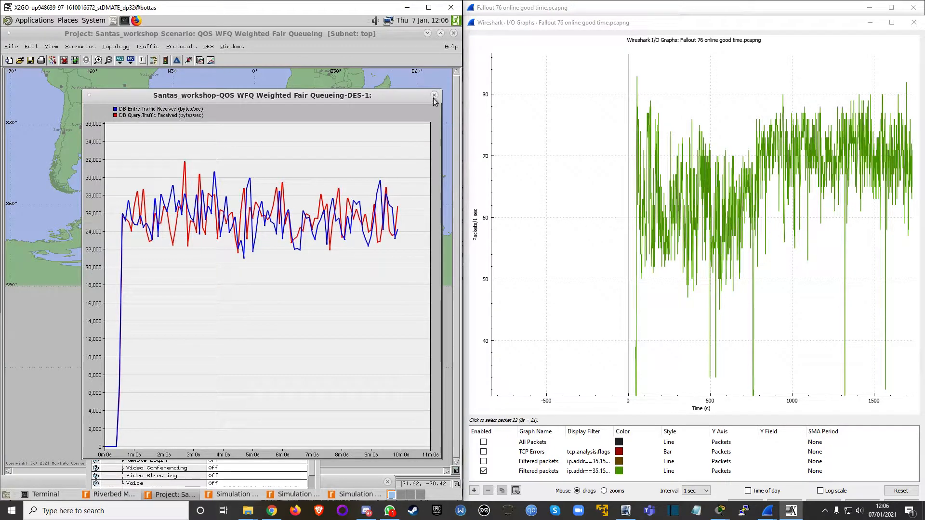
pyautogui.moveTo(255, 362); pyautogui.dragTo(275, 362)
pyautogui.click(330, 353)
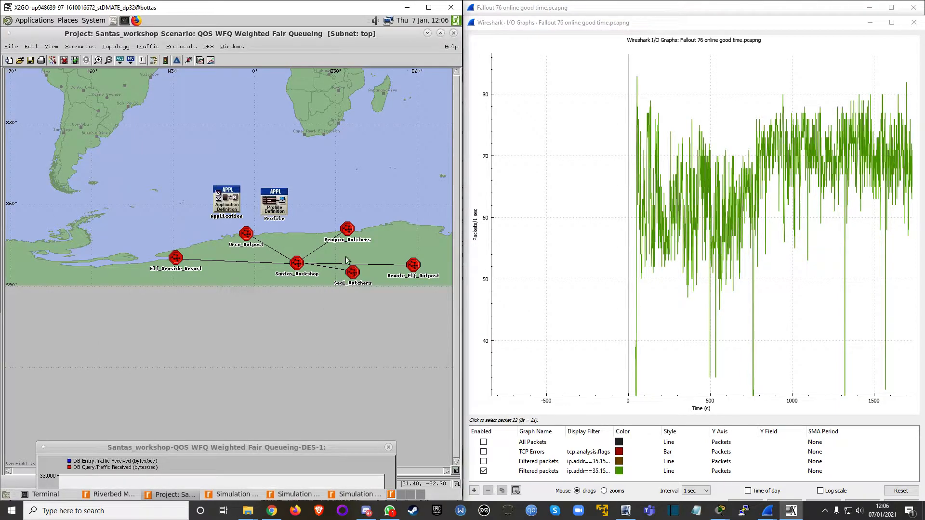
# Open the Penguin_Watchers subnet with its object palette and try placing a 100BaseT_LAN node above node_4.
pyautogui.doubleClick(348, 229)
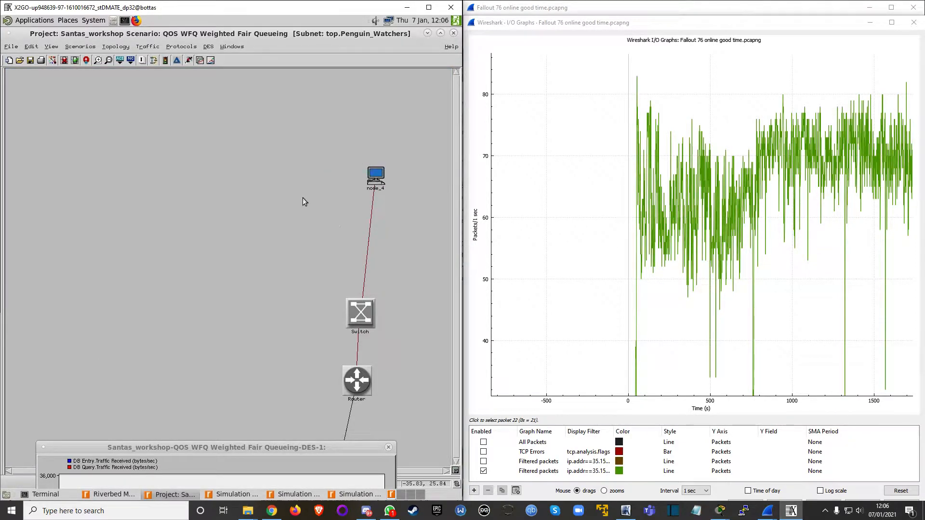
pyautogui.click(52, 60)
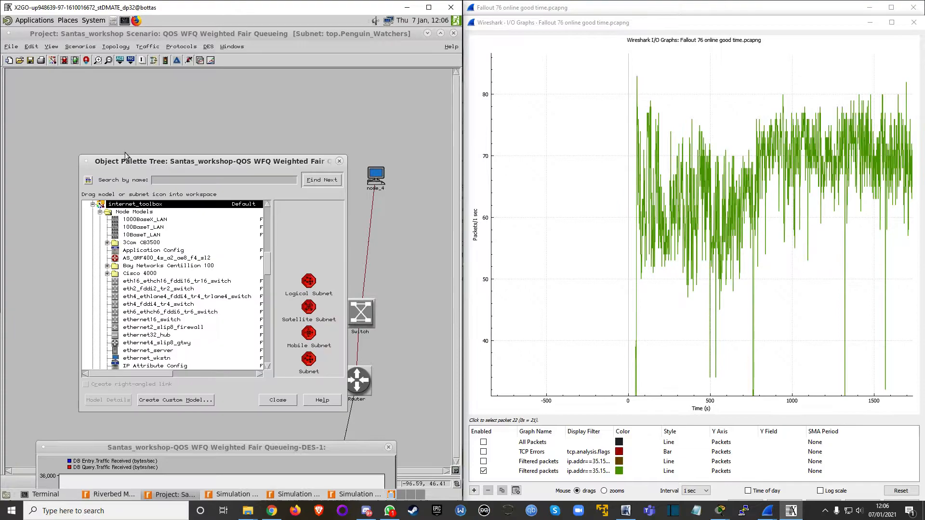
pyautogui.moveTo(147, 227); pyautogui.dragTo(342, 114)
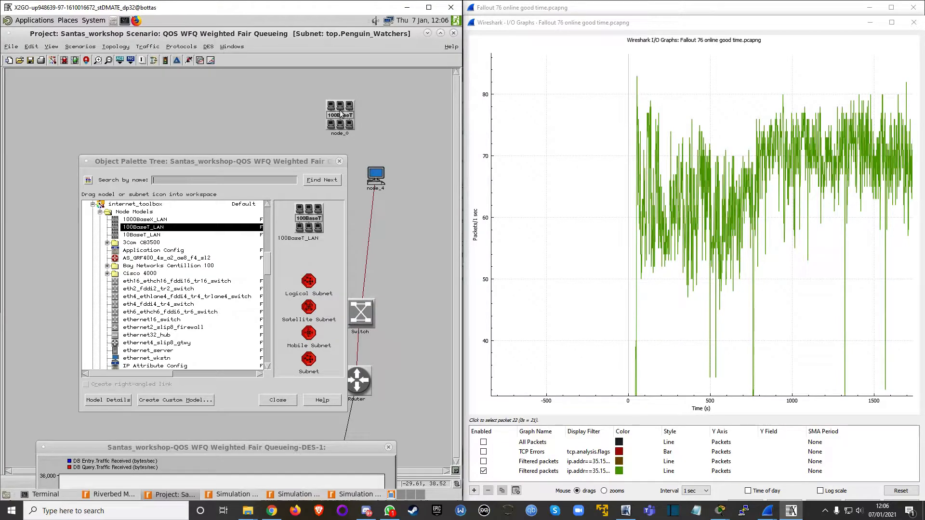
pyautogui.click(344, 126)
pyautogui.moveTo(302, 161); pyautogui.dragTo(295, 148)
pyautogui.scroll(-2, 131, 316)
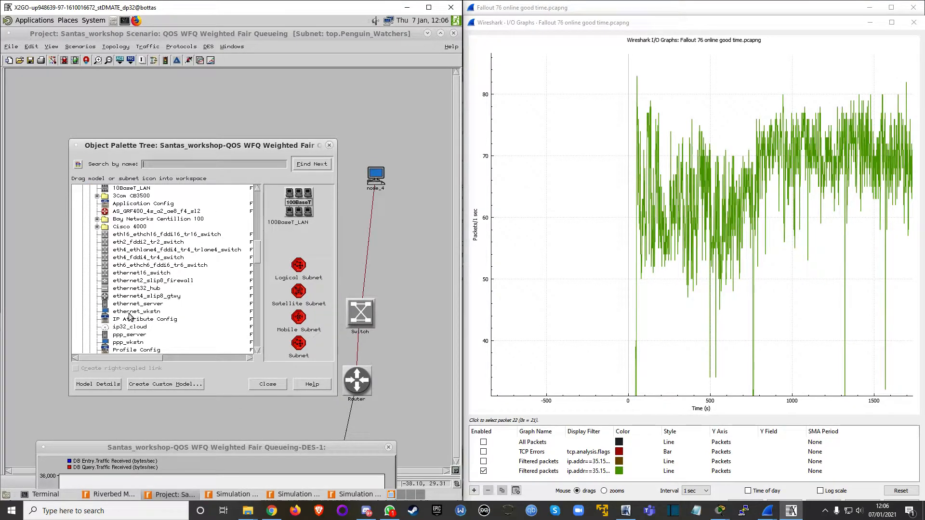
# Place nine ethernet_wkstn workstations on both sides of node_4, around the switch, and close the object palette.
pyautogui.click(130, 316)
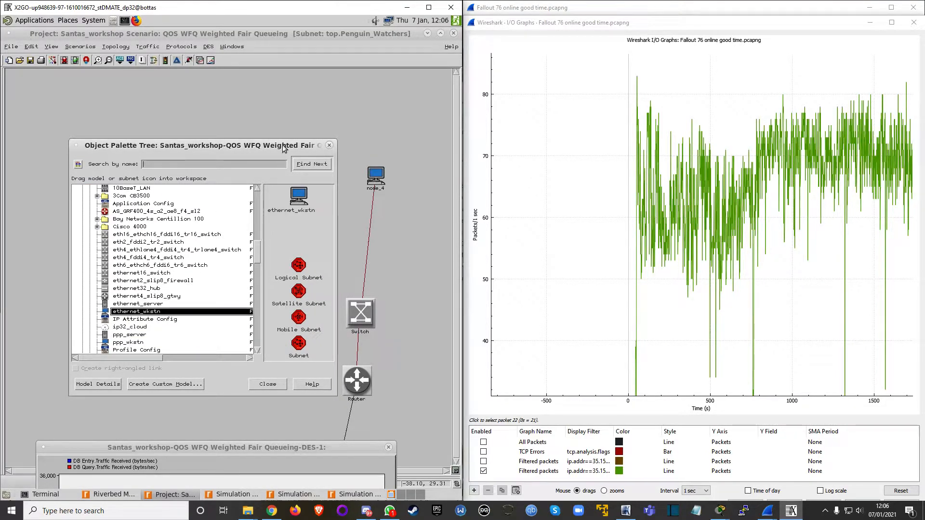
pyautogui.moveTo(284, 148); pyautogui.dragTo(199, 147)
pyautogui.moveTo(214, 195); pyautogui.dragTo(342, 172)
pyautogui.click(336, 177)
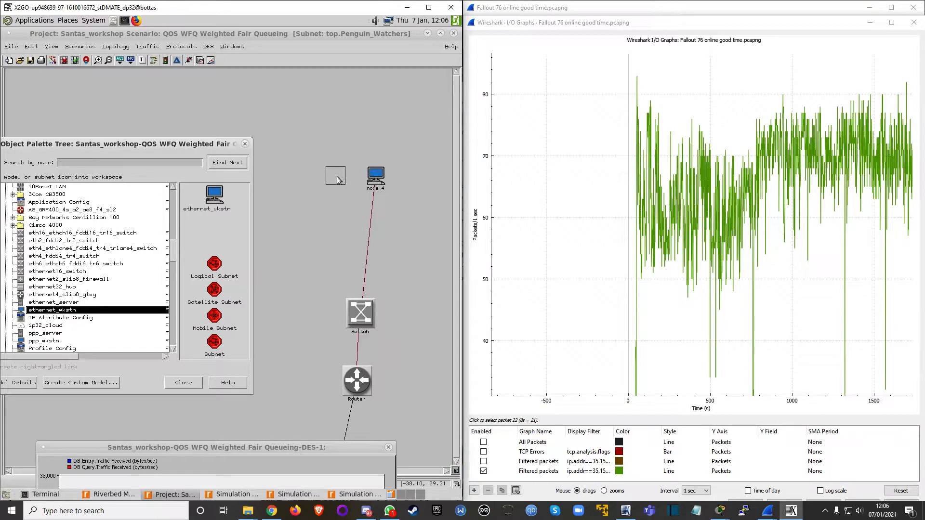
pyautogui.click(306, 185)
pyautogui.click(286, 224)
pyautogui.click(284, 250)
pyautogui.click(420, 196)
pyautogui.click(422, 236)
pyautogui.click(421, 251)
pyautogui.click(416, 274)
pyautogui.click(417, 290)
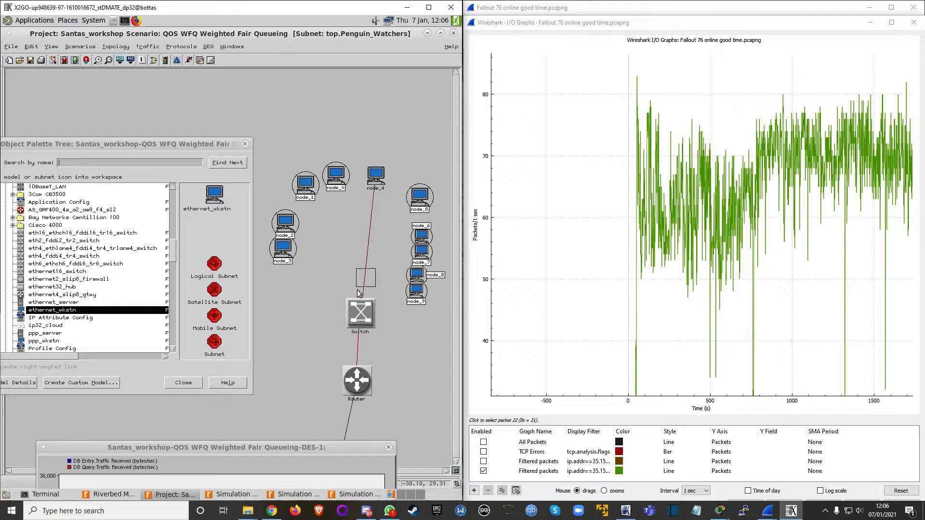
pyautogui.click(246, 144)
# Maximize the remote session window, shift the Penguin_Watchers switch slightly up toward the workstations, and return to the parent subnet.
pyautogui.click(428, 8)
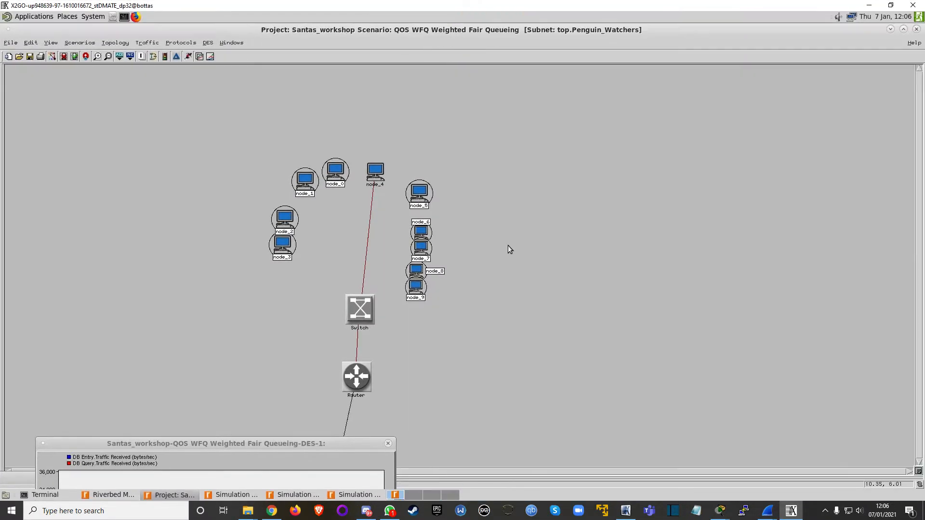
pyautogui.moveTo(372, 299); pyautogui.dragTo(358, 284)
pyautogui.scroll(-3, 357, 286)
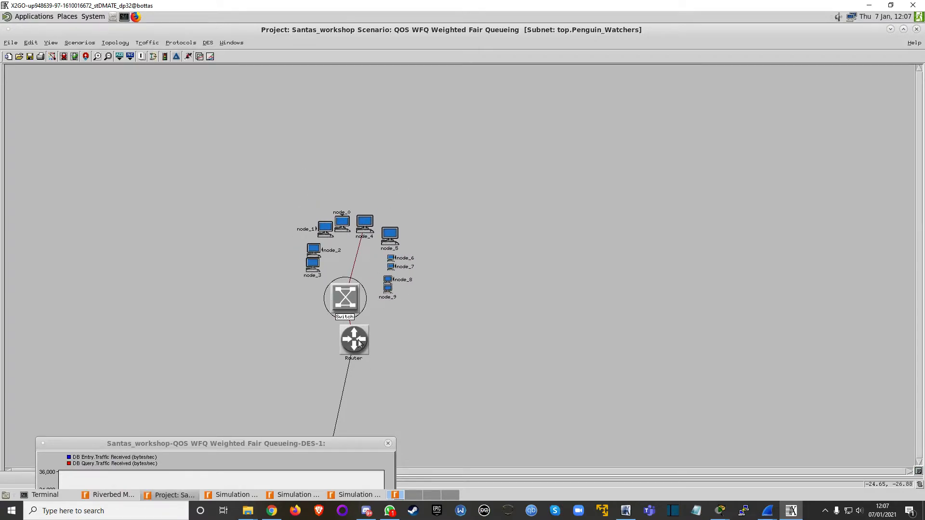
pyautogui.rightClick(419, 345)
pyautogui.click(423, 349)
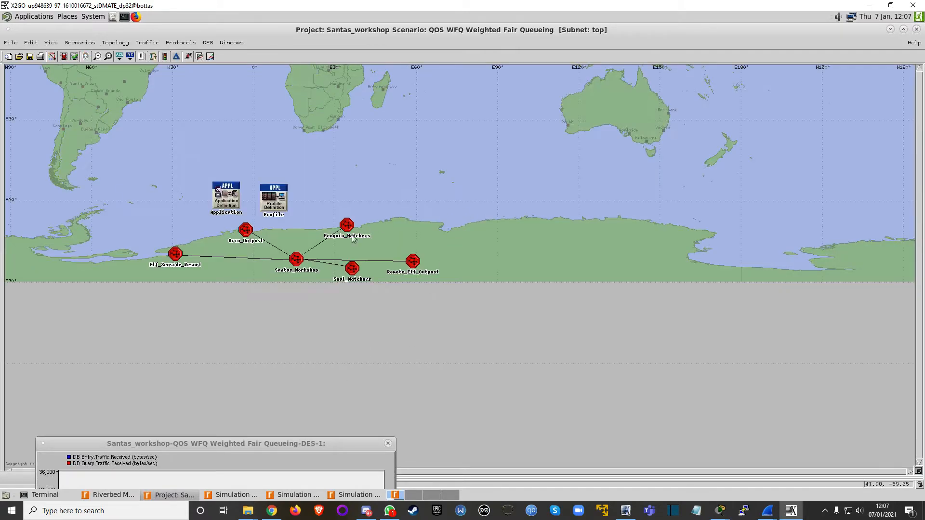
# Open the Santas_Workshop subnet, nudge its router slightly away from the switch, and return to the parent subnet.
pyautogui.scroll(2, 308, 267)
pyautogui.scroll(3, 298, 265)
pyautogui.doubleClick(296, 260)
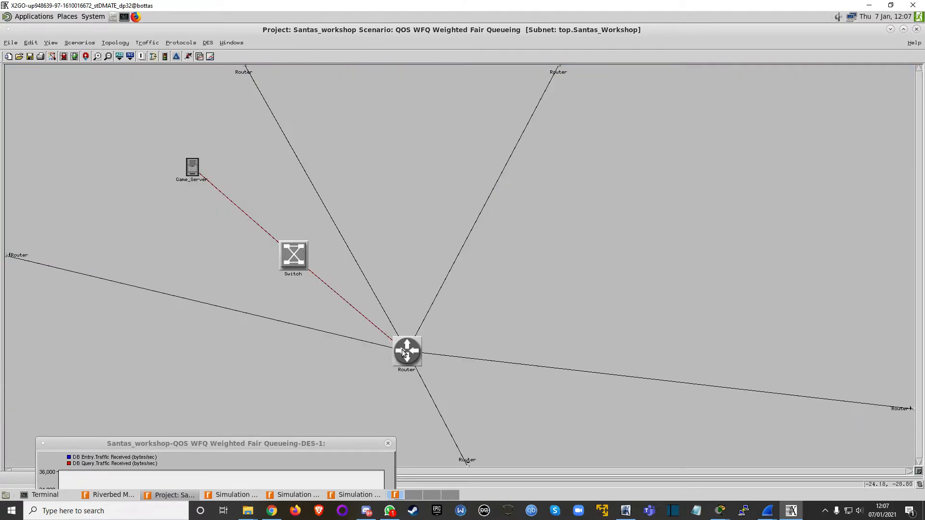
pyautogui.moveTo(409, 354); pyautogui.dragTo(416, 357)
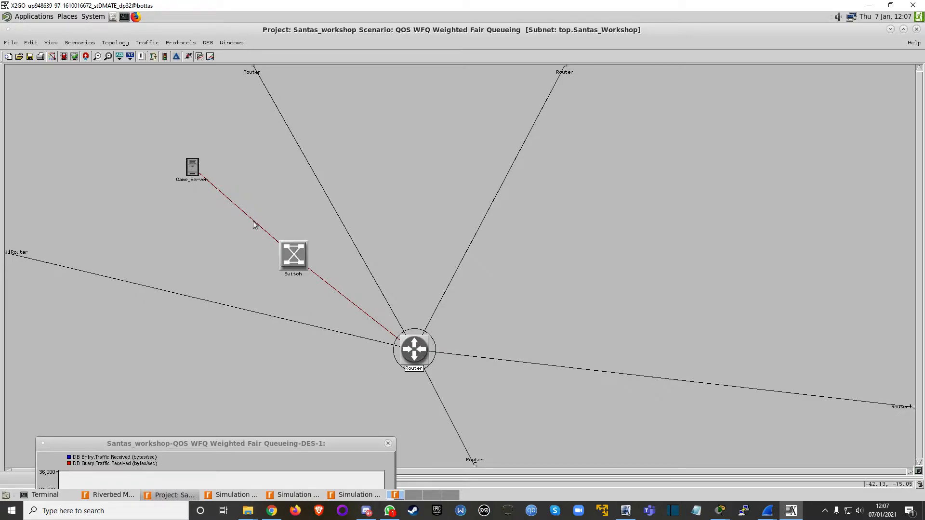
pyautogui.rightClick(490, 319)
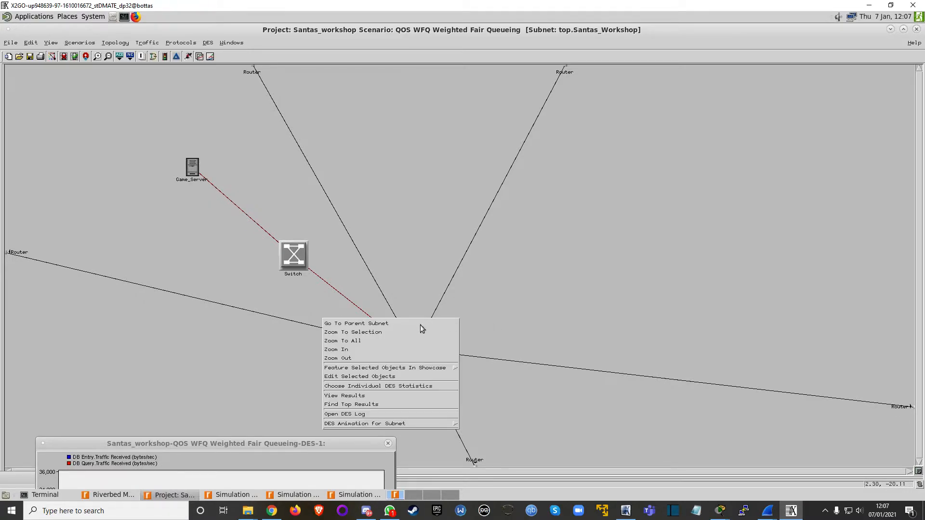
pyautogui.click(421, 322)
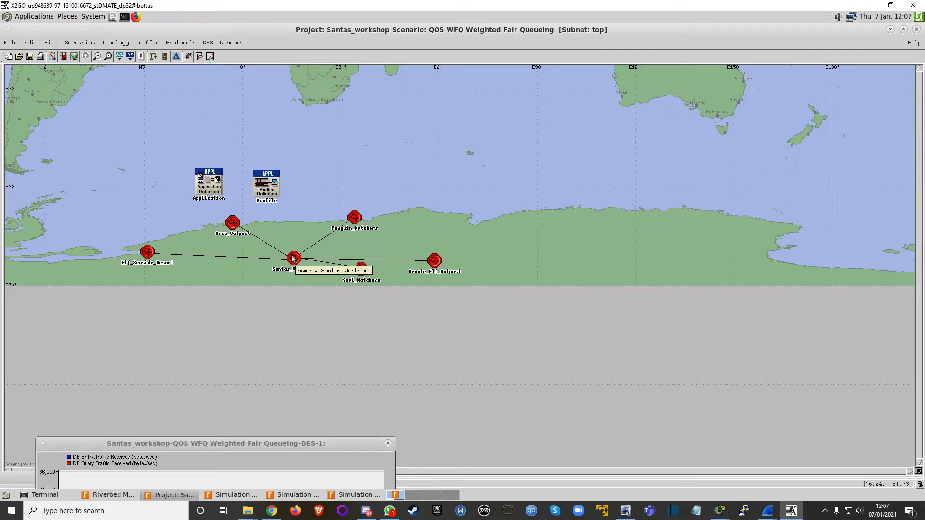
# Rename the Voice App entry in the Application node's Application Definitions to HTTP Traffic.
pyautogui.rightClick(214, 188)
pyautogui.click(225, 191)
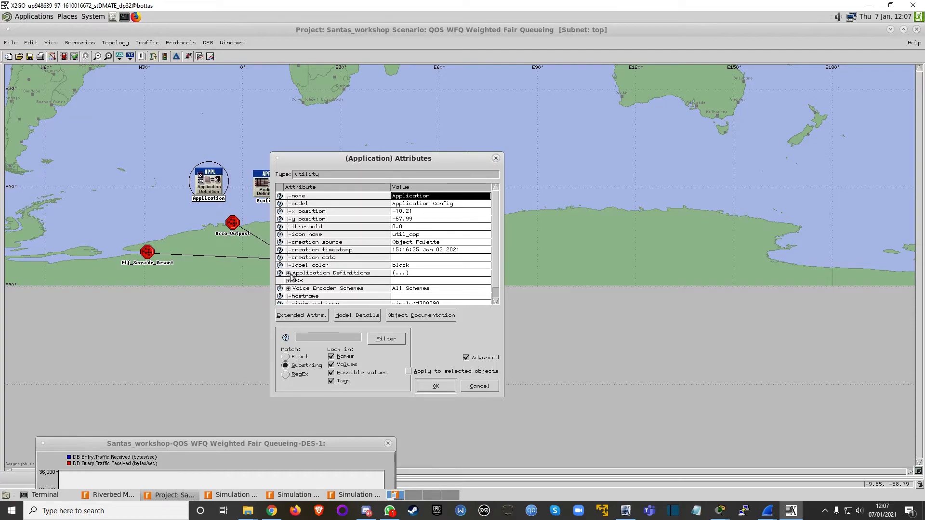
pyautogui.click(289, 274)
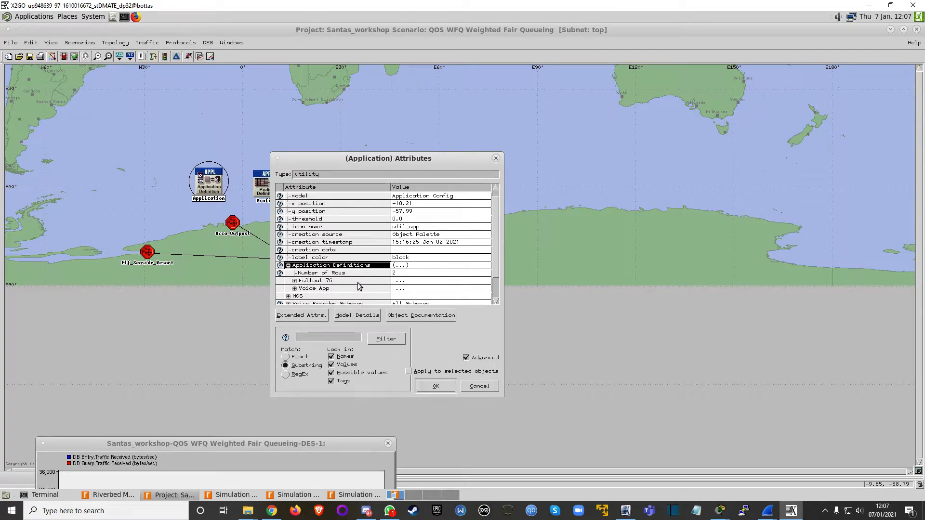
pyautogui.click(295, 288)
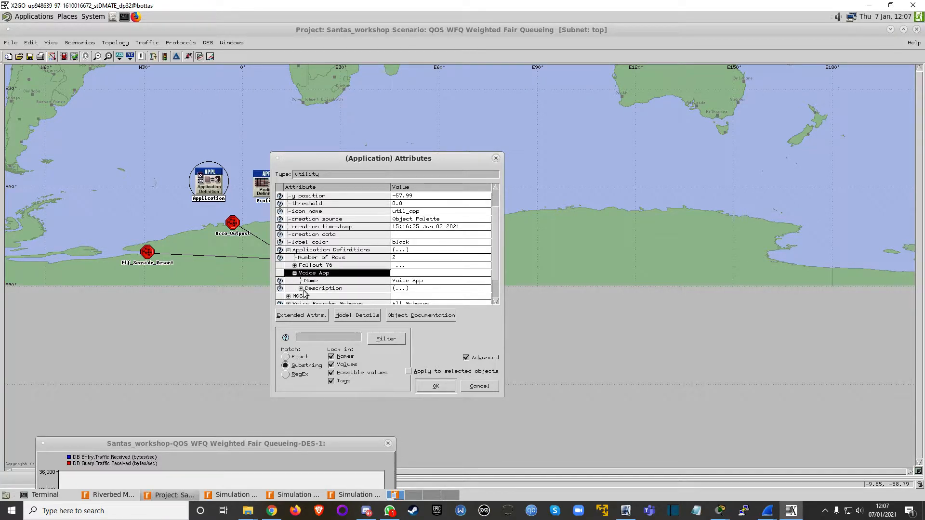
pyautogui.click(409, 284)
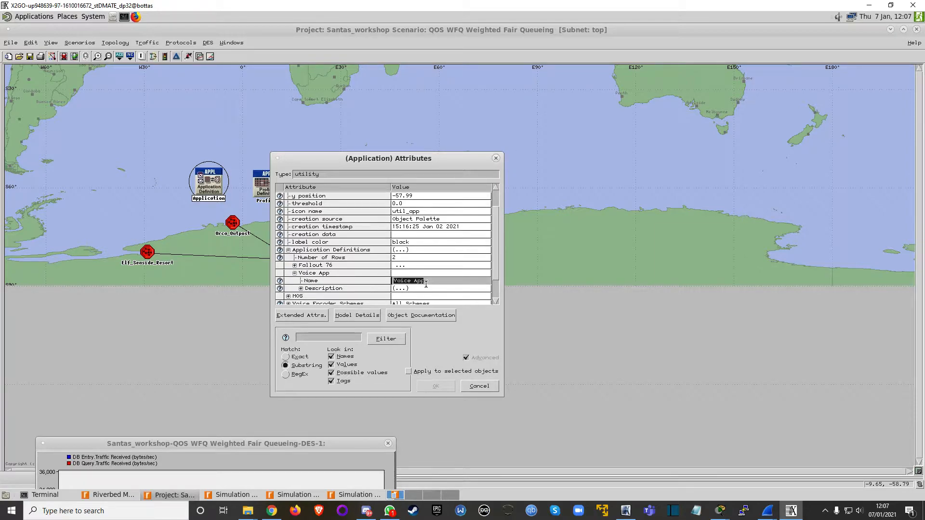
pyautogui.write('HTTP Traffic')
pyautogui.press('Return')
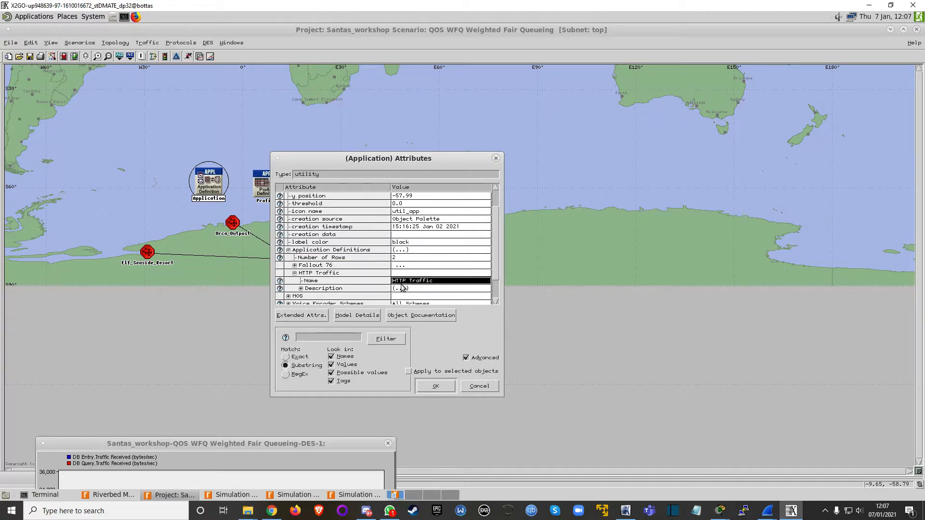
# Set Voice to Off in the HTTP Traffic application's description.
pyautogui.click(301, 289)
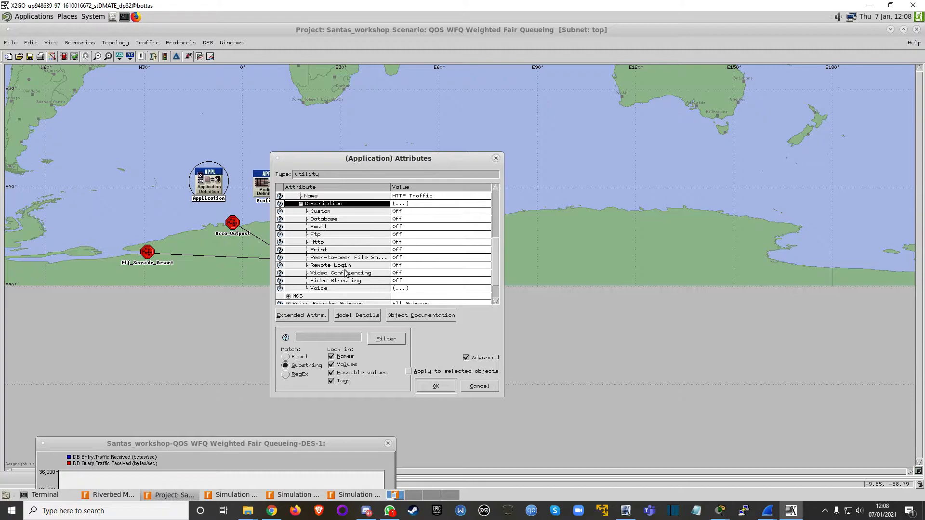
pyautogui.click(398, 289)
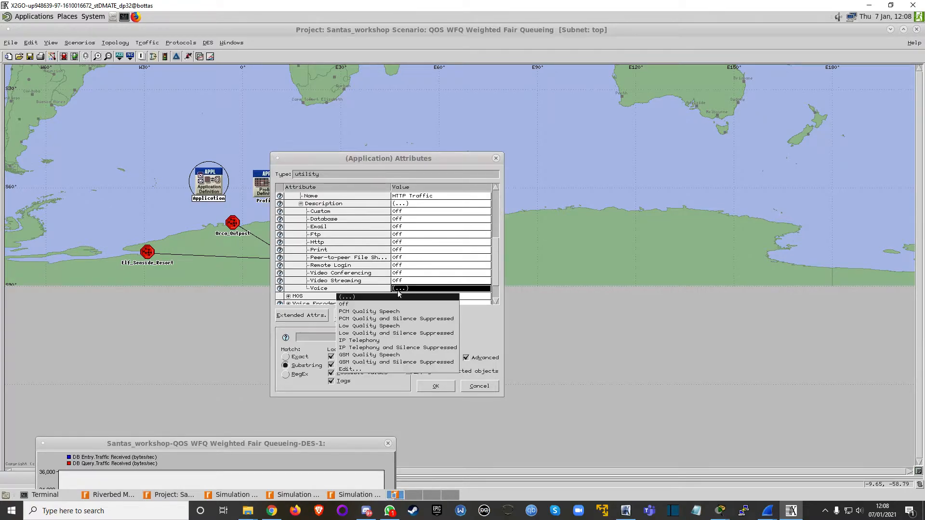
pyautogui.click(372, 308)
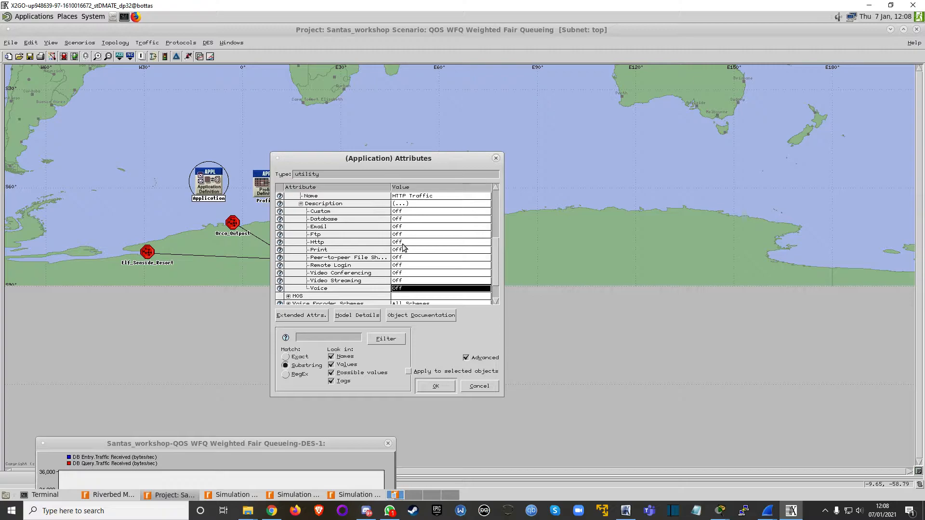
# Move the Application attributes dialog clear of the subnets and open the Penguin_Watchers subnet alongside it.
pyautogui.moveTo(392, 160); pyautogui.dragTo(521, 140)
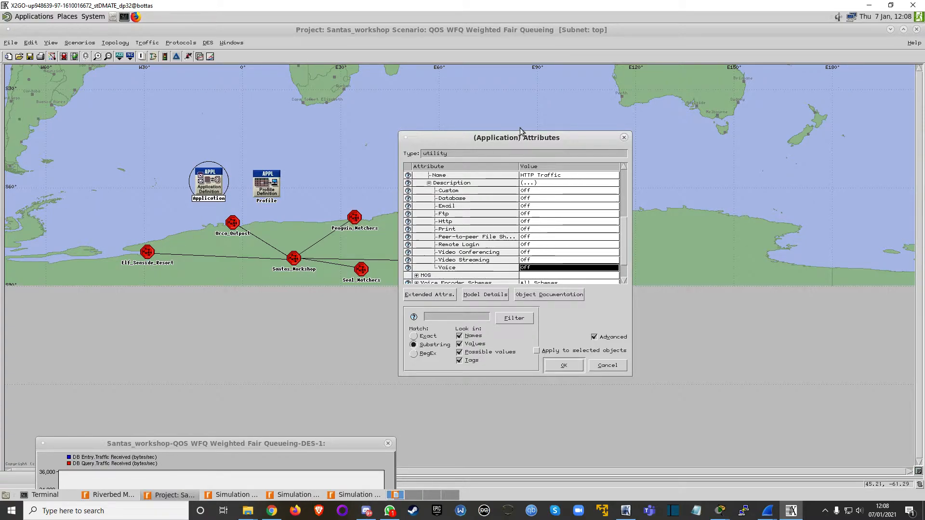
pyautogui.moveTo(519, 134); pyautogui.dragTo(610, 117)
pyautogui.doubleClick(355, 219)
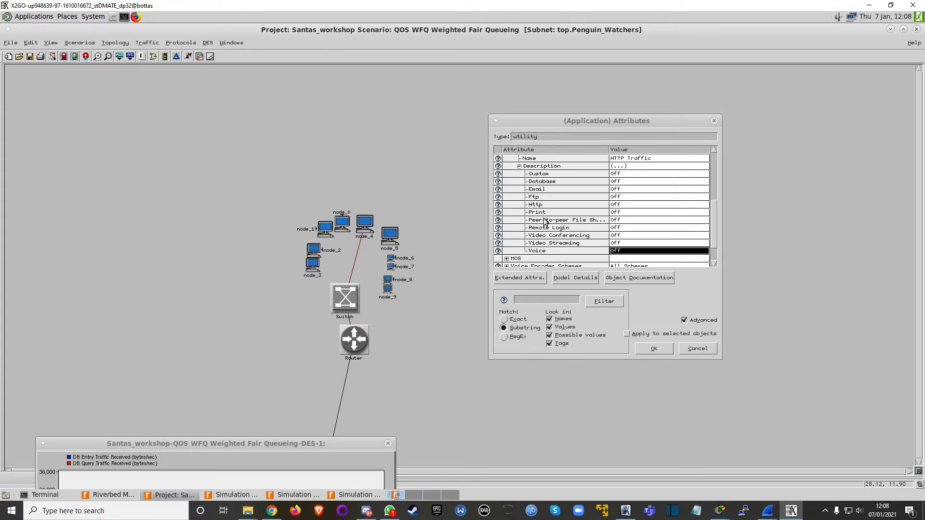
# Open the HTTP Traffic application's Http settings for editing and inspect the Page Properties table.
pyautogui.click(616, 207)
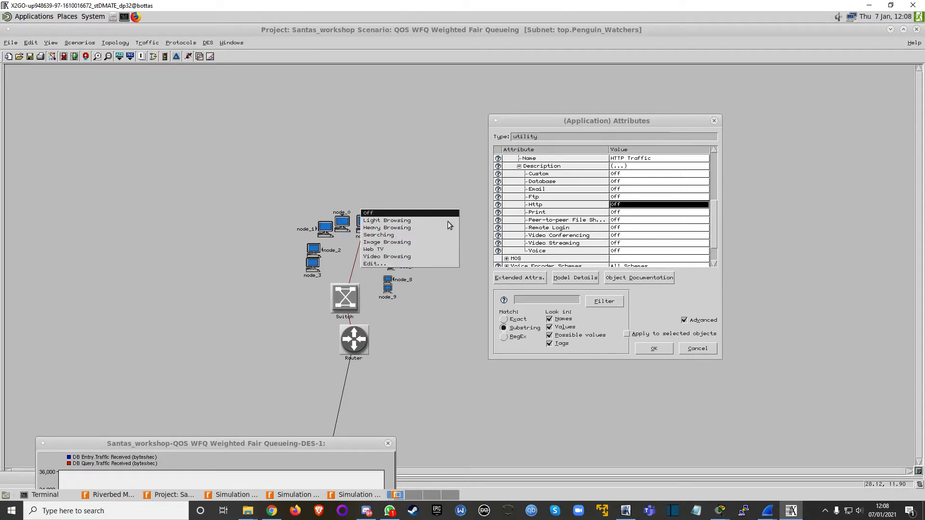
pyautogui.click(380, 264)
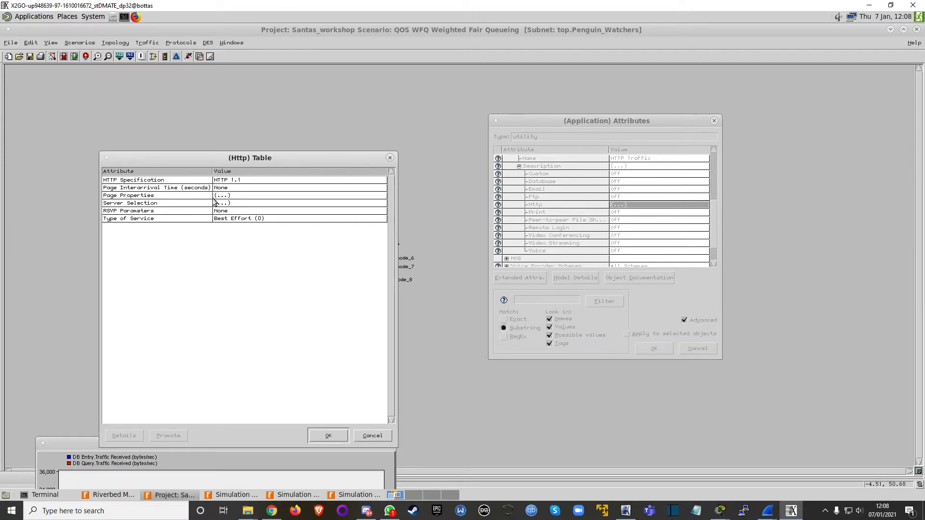
pyautogui.moveTo(243, 160); pyautogui.dragTo(531, 147)
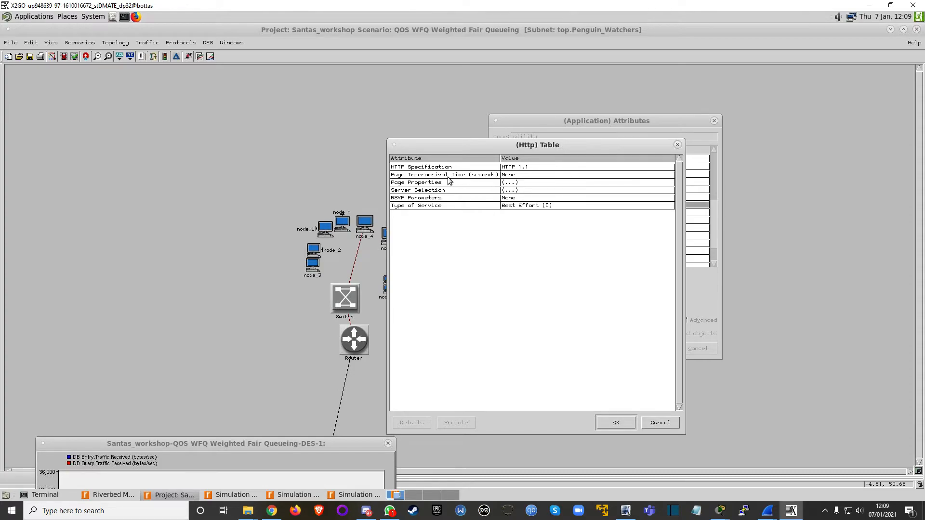
pyautogui.moveTo(521, 150); pyautogui.dragTo(614, 184)
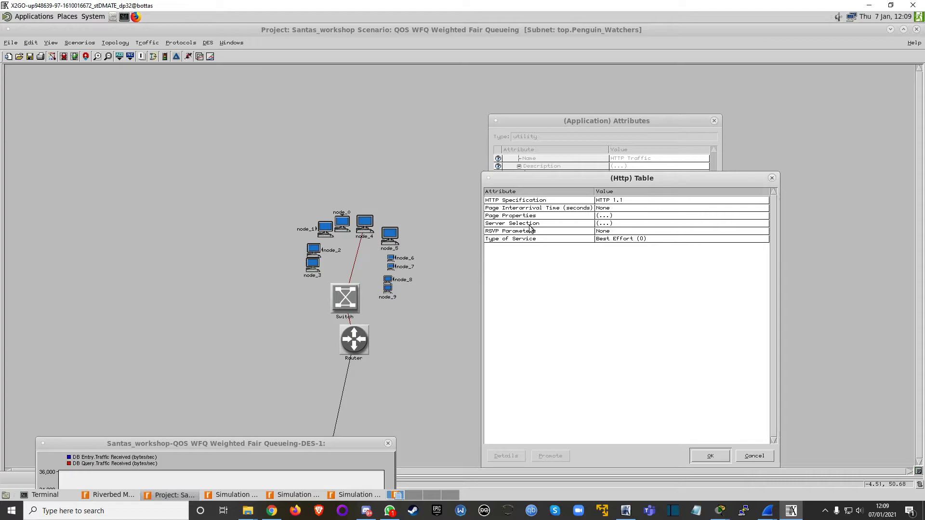
pyautogui.click(604, 215)
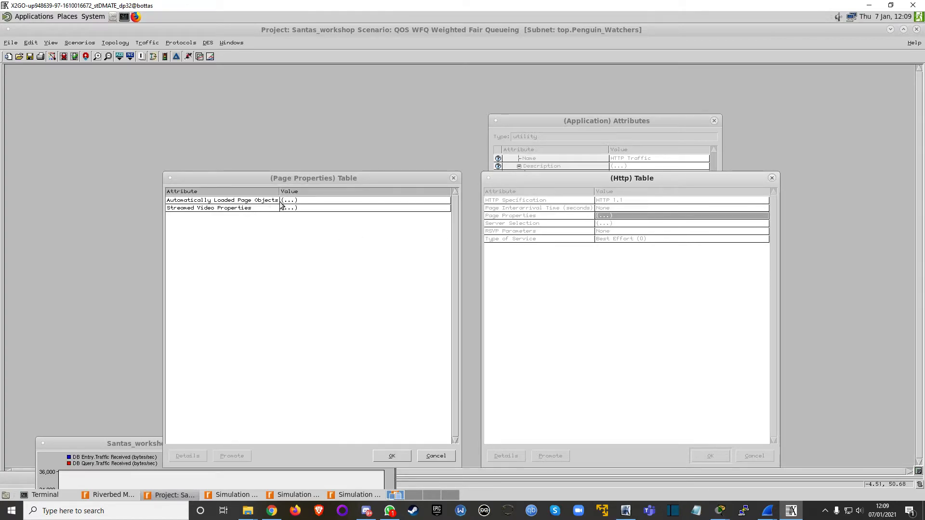
pyautogui.click(454, 178)
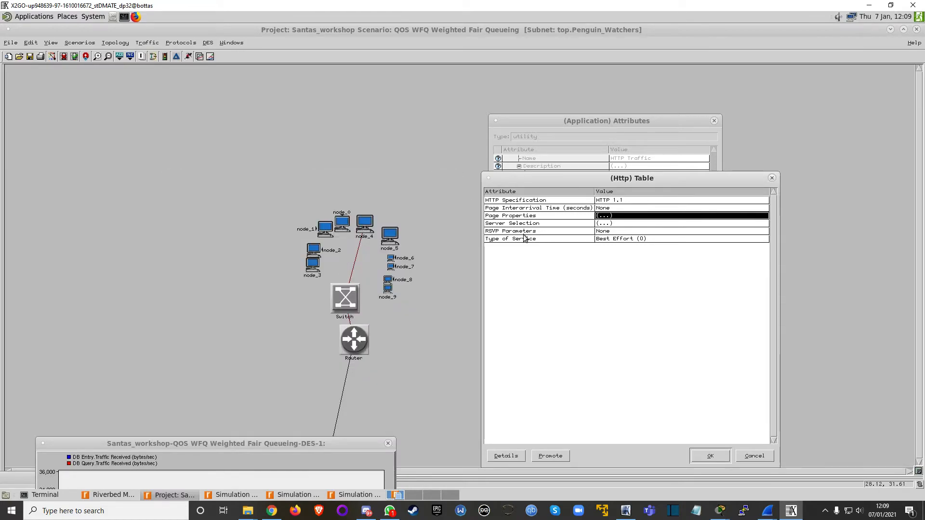
# Close the Http table and set Http to Off in the HTTP Traffic description.
pyautogui.moveTo(766, 183); pyautogui.dragTo(525, 192)
pyautogui.click(529, 189)
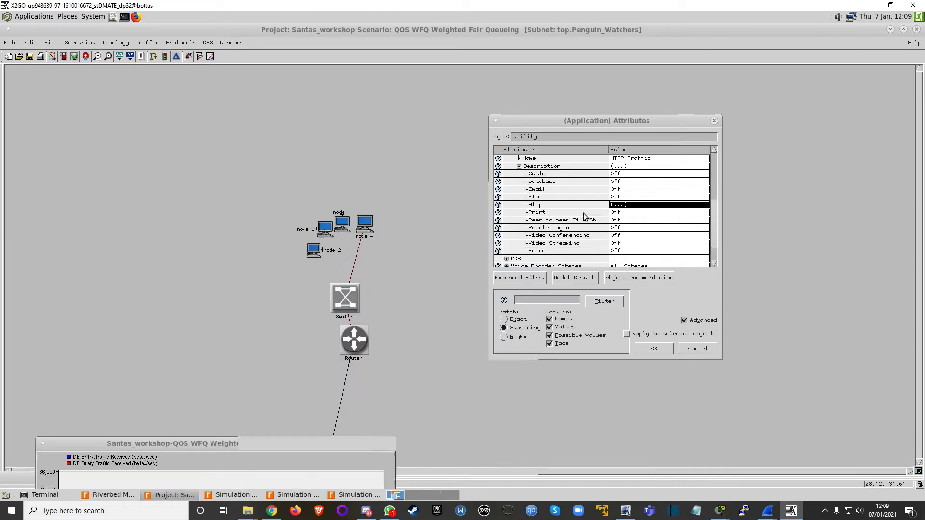
pyautogui.click(618, 205)
pyautogui.click(369, 220)
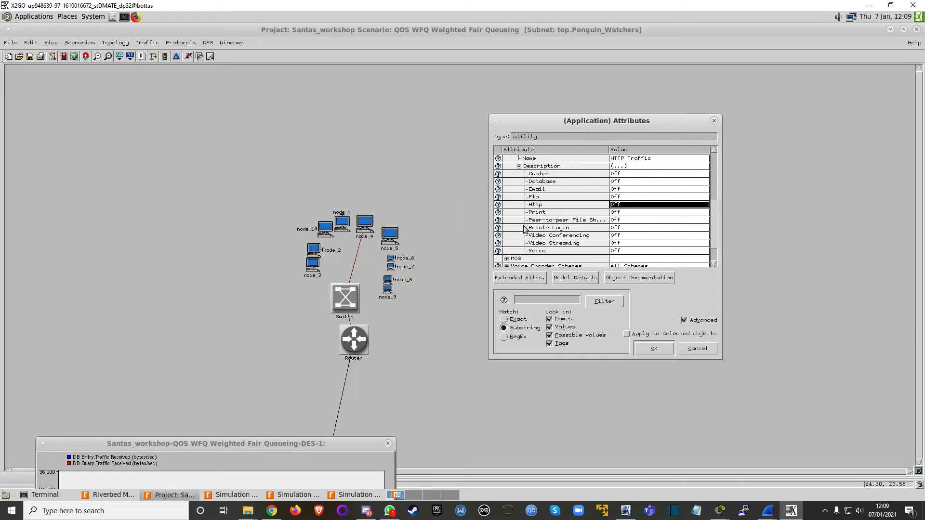
# Open the Peer-to-peer File Sharing table of the HTTP Traffic application, examine its parameters and cancel it.
pyautogui.click(631, 221)
pyautogui.click(381, 250)
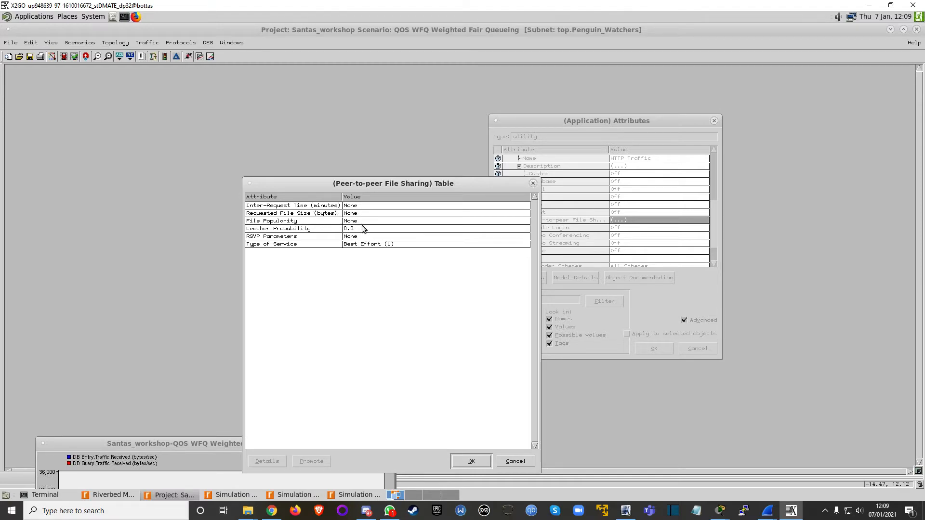
pyautogui.moveTo(418, 187); pyautogui.dragTo(562, 151)
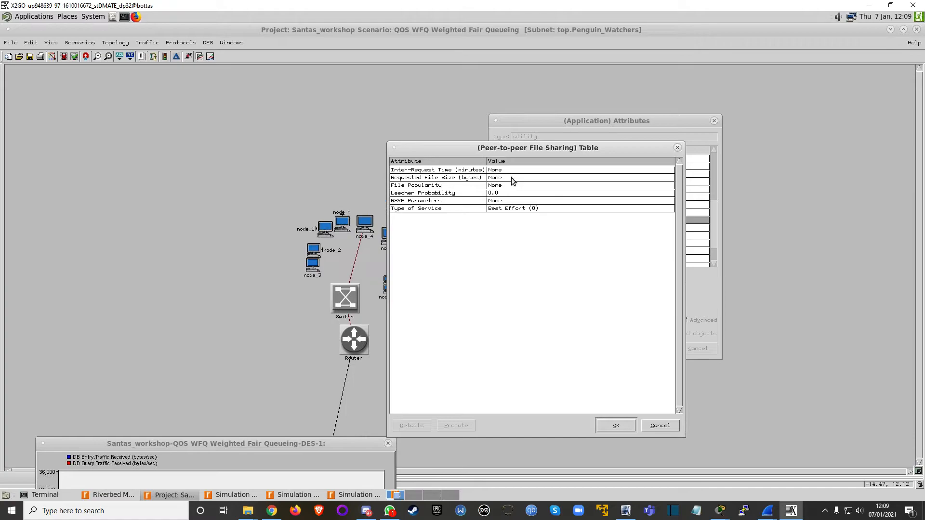
pyautogui.click(664, 426)
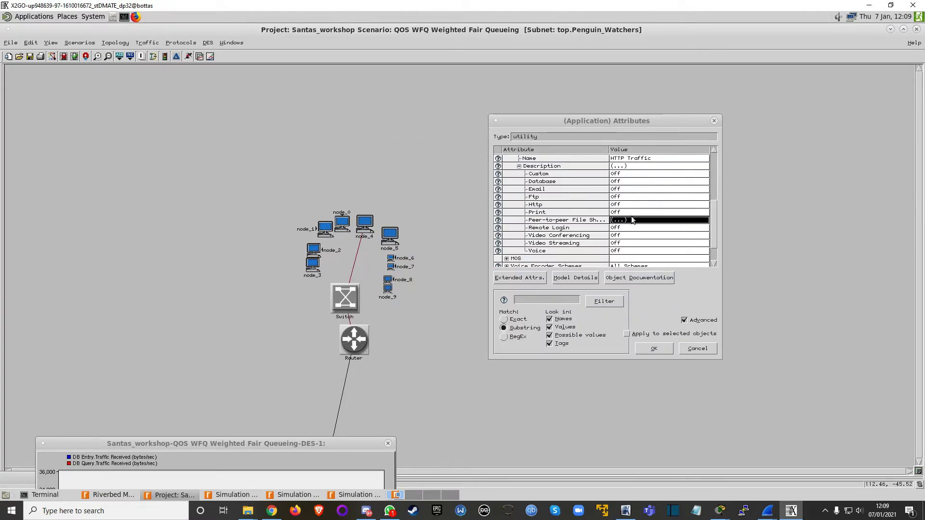
# Accept the Application attributes and return from the Penguin_Watchers subnet to its parent.
pyautogui.click(655, 349)
pyautogui.rightClick(414, 317)
pyautogui.click(409, 316)
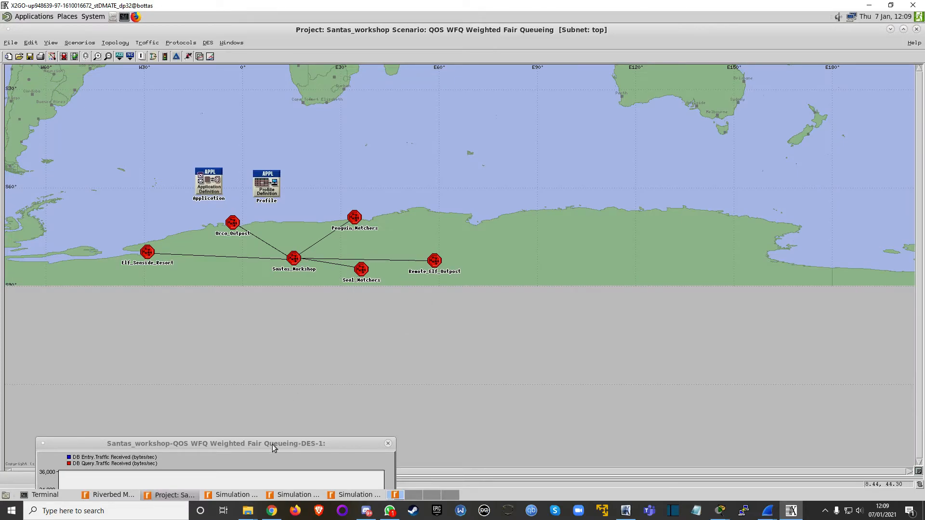
# Move the DB traffic graph clear of the subnets and open the individual DES statistics chooser with Global Statistics expanded.
pyautogui.moveTo(273, 444); pyautogui.dragTo(774, 329)
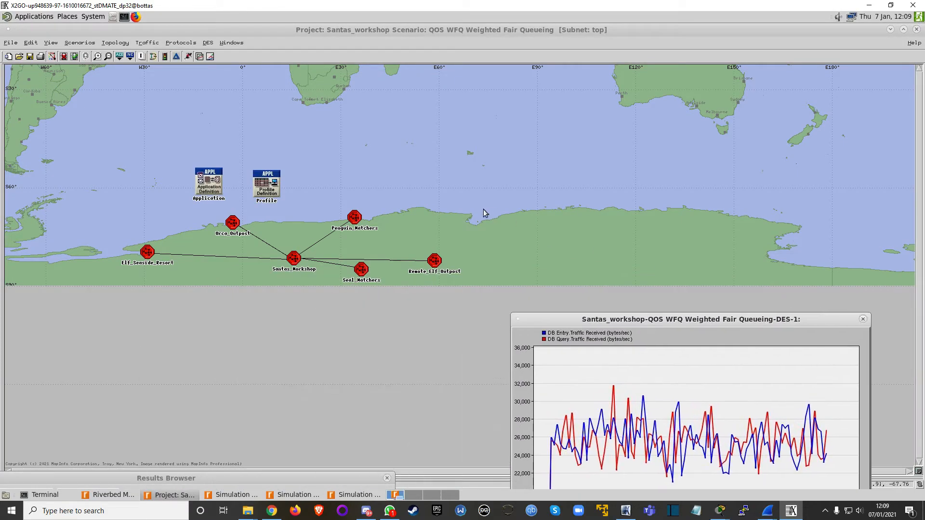
pyautogui.click(452, 214)
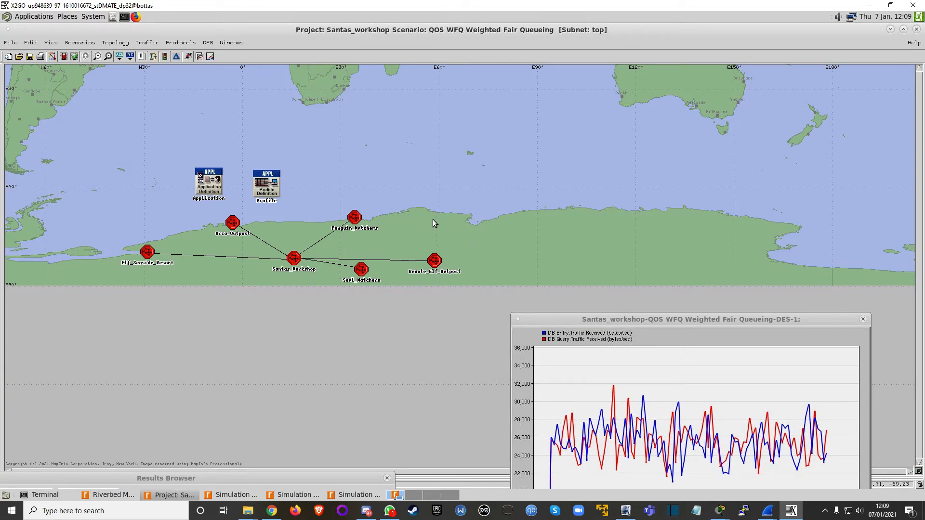
pyautogui.rightClick(432, 220)
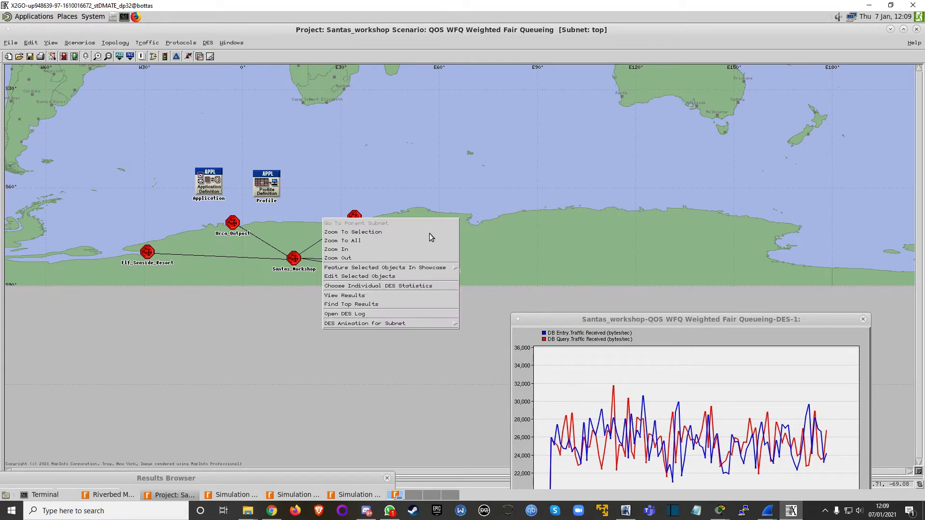
pyautogui.click(342, 286)
pyautogui.moveTo(299, 212); pyautogui.dragTo(364, 164)
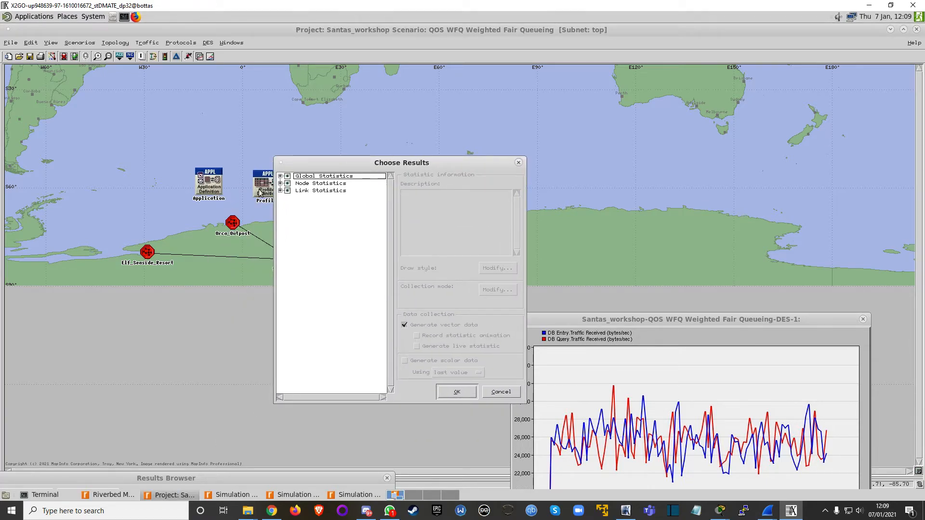
pyautogui.click(280, 177)
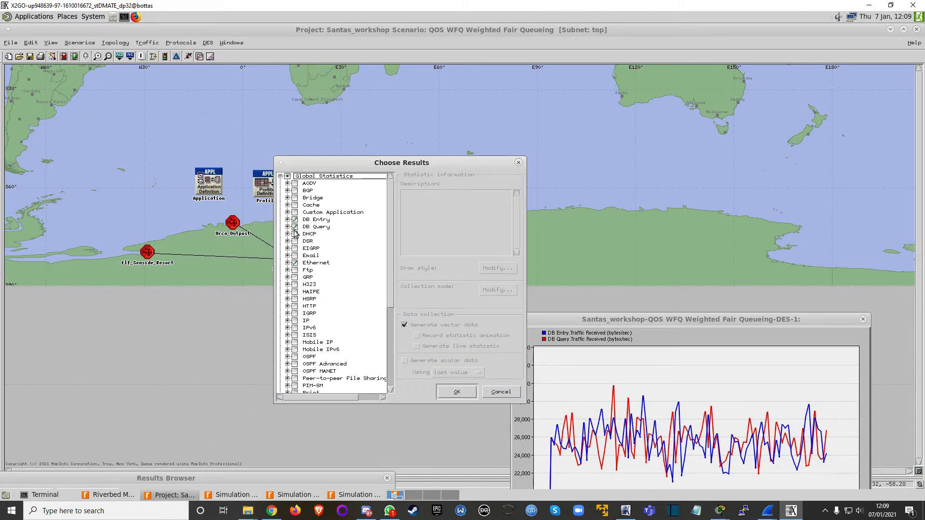
# Open the scenario's results in the Results Browser and expand DB Entry under Global Statistics.
pyautogui.rightClick(323, 217)
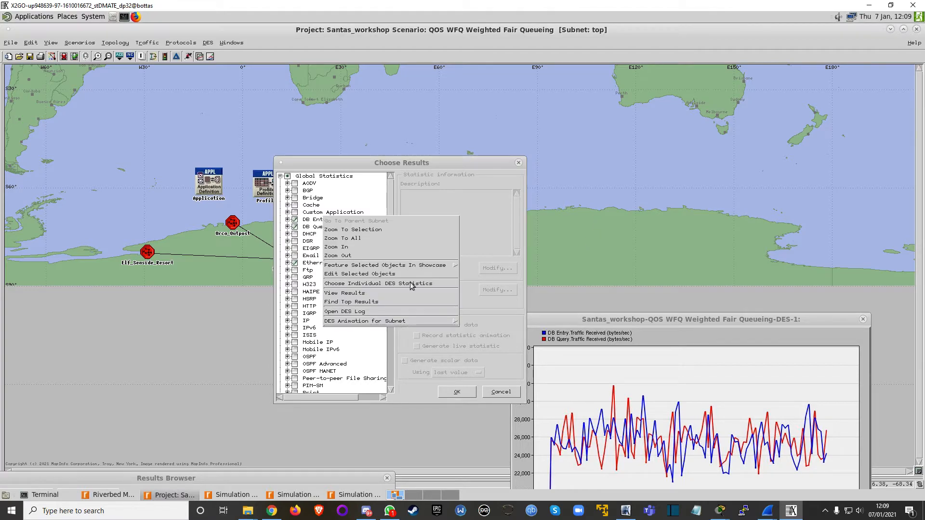
pyautogui.click(361, 294)
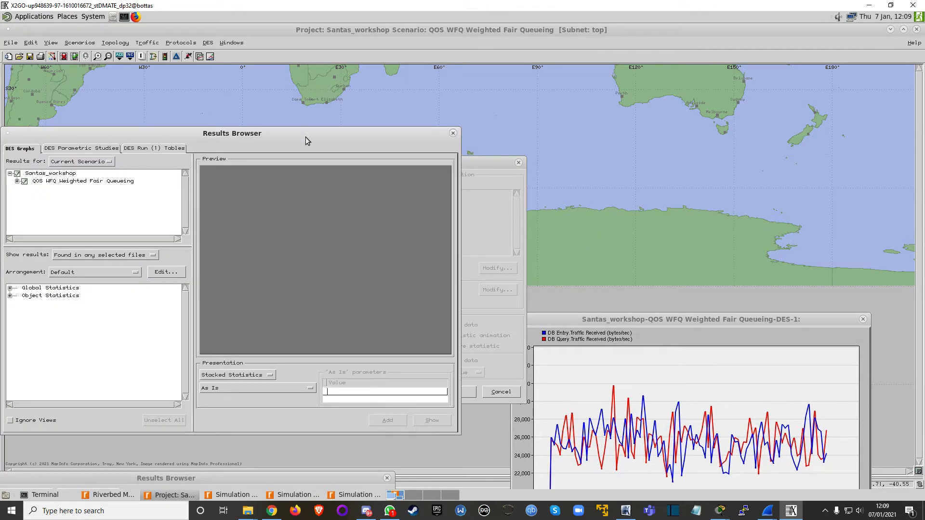
pyautogui.moveTo(304, 139); pyautogui.dragTo(387, 282)
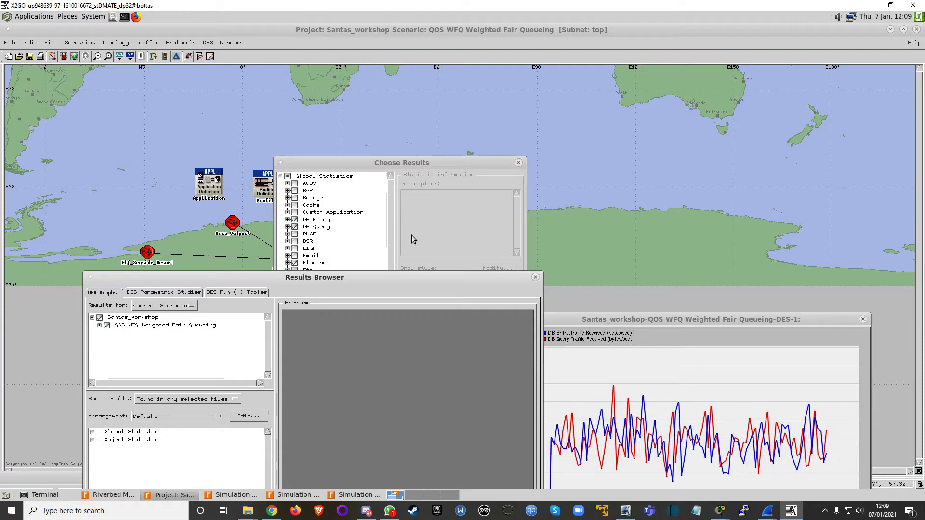
pyautogui.moveTo(330, 279); pyautogui.dragTo(455, 169)
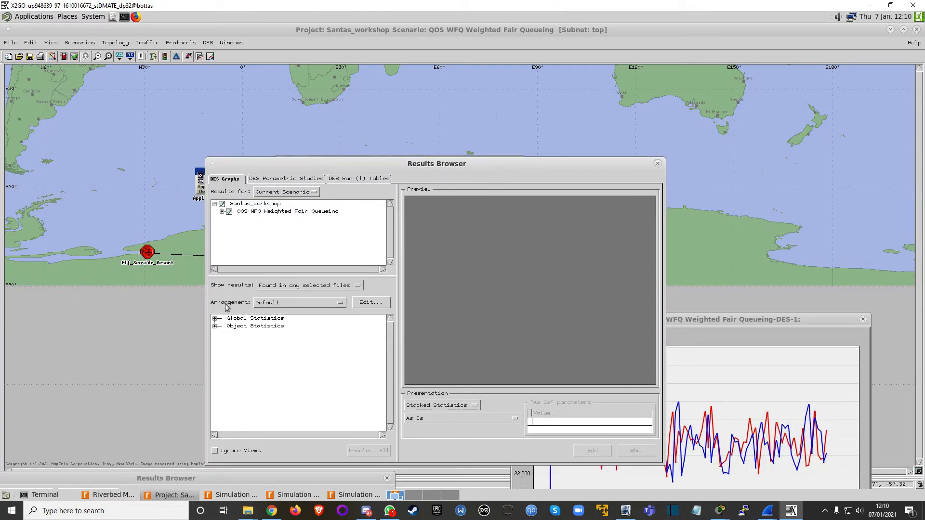
pyautogui.click(215, 319)
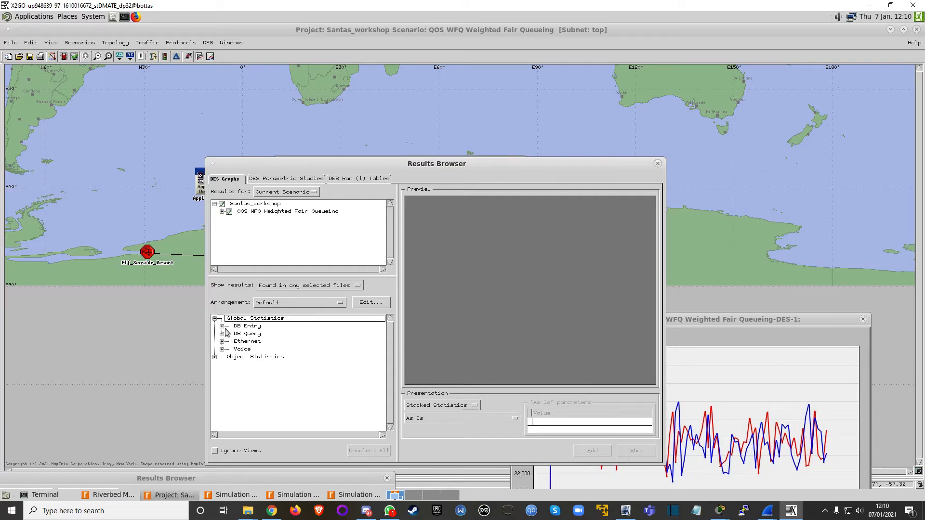
pyautogui.click(221, 325)
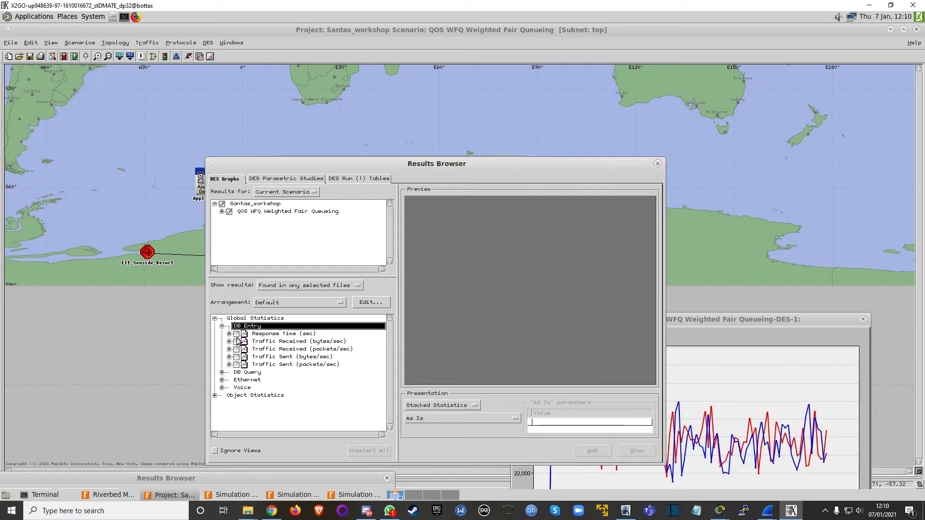
# Preview the DB Entry Response Time and Traffic Received (bytes/sec) graphs one after the other, then collapse DB Entry.
pyautogui.click(236, 334)
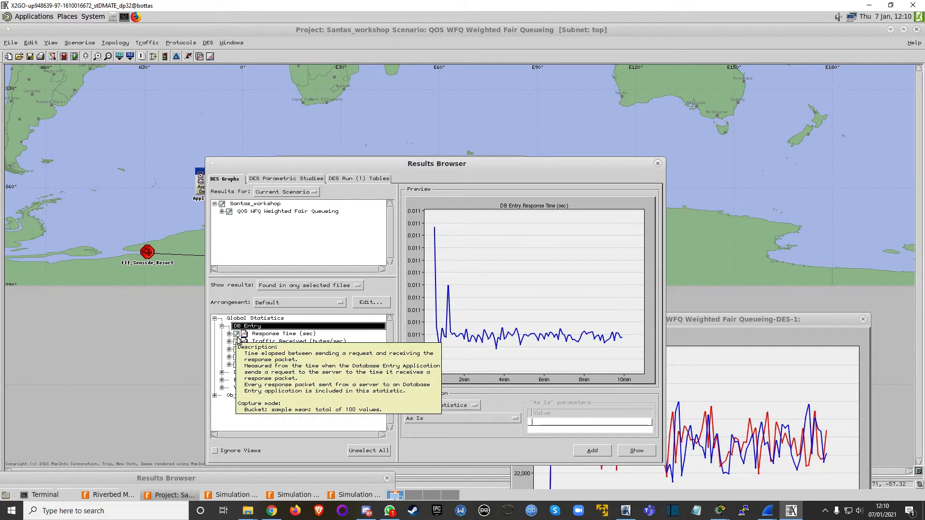
pyautogui.click(236, 334)
pyautogui.click(236, 342)
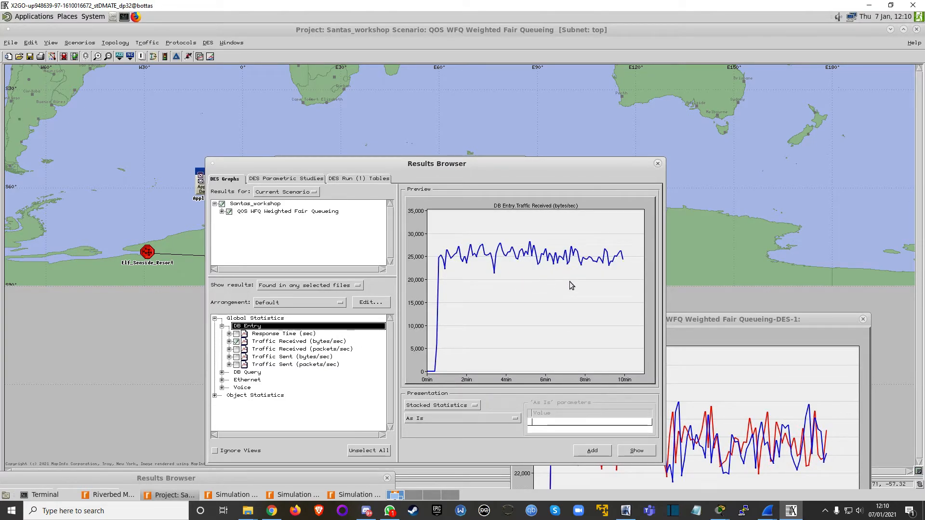
pyautogui.click(237, 342)
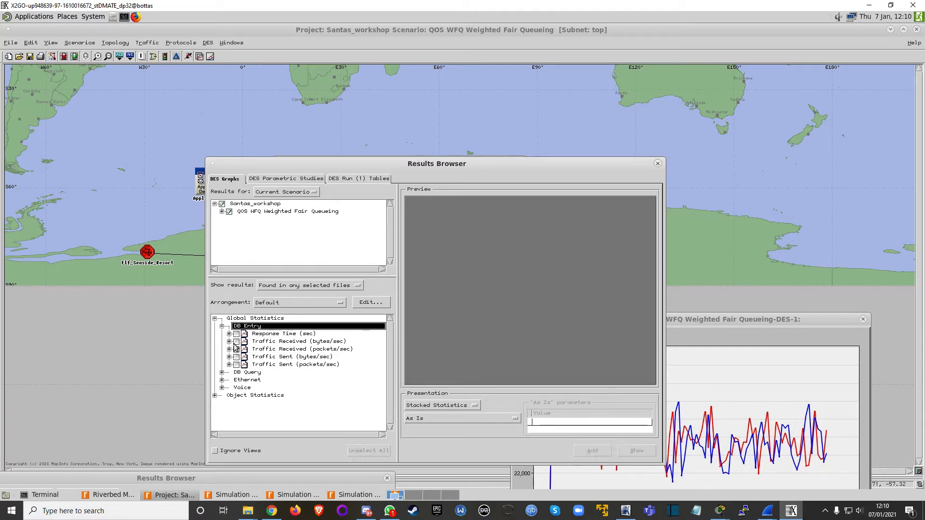
pyautogui.click(222, 327)
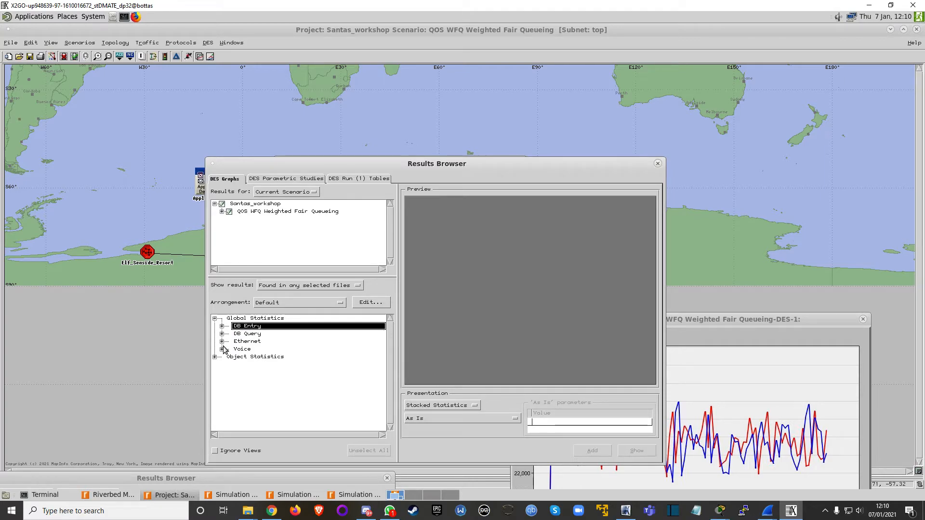
# Review the global statistics chosen for DES collection and return to the Results Browser.
pyautogui.rightClick(151, 219)
pyautogui.click(182, 286)
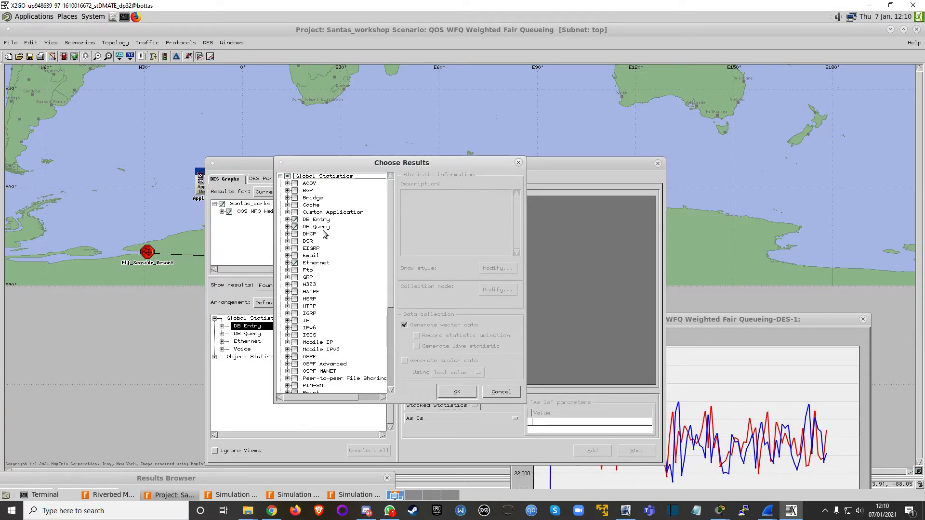
pyautogui.click(232, 374)
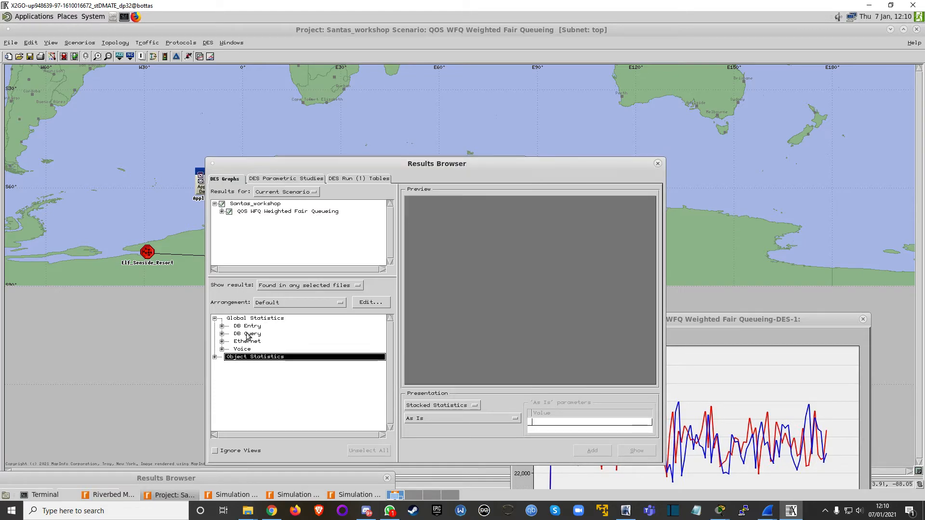
# Expand DB Entry again, preview its Response Time graph and clear the selection.
pyautogui.click(221, 326)
pyautogui.click(236, 341)
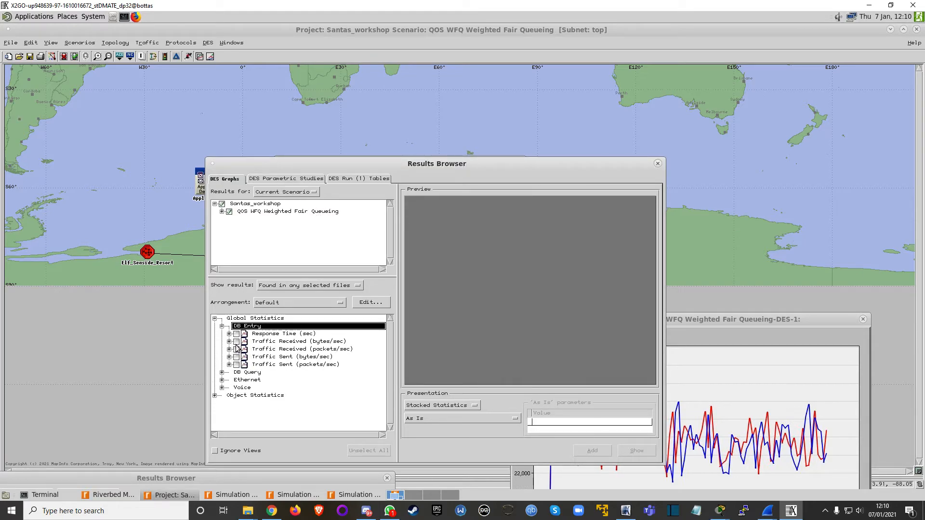
pyautogui.click(236, 341)
pyautogui.click(236, 333)
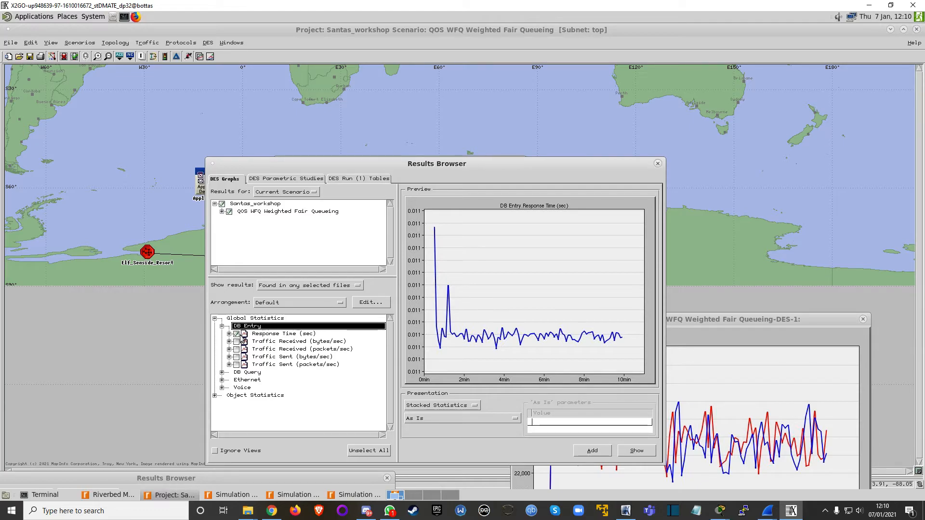
pyautogui.click(237, 334)
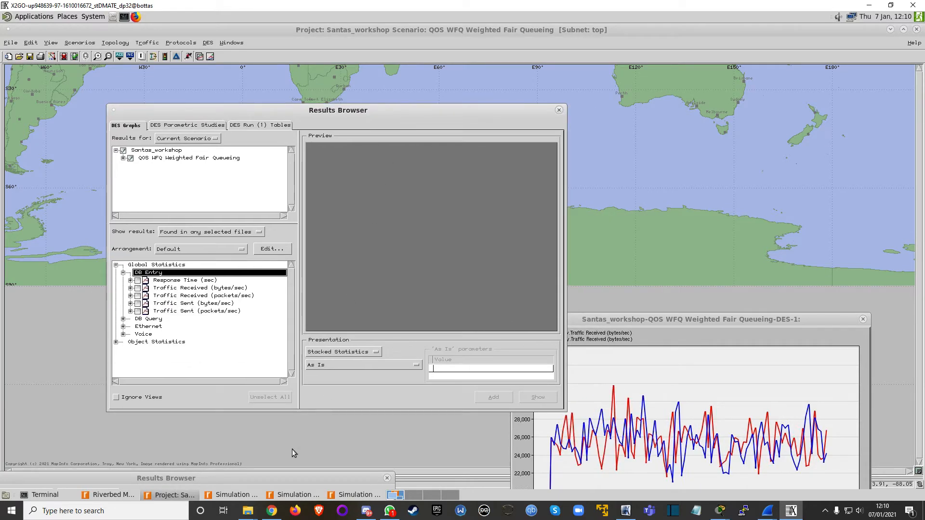
# Switch to the Network Simulation notes in Google Docs in Chrome and highlight "VS Constant" in the distribution comparison note.
pyautogui.click(272, 510)
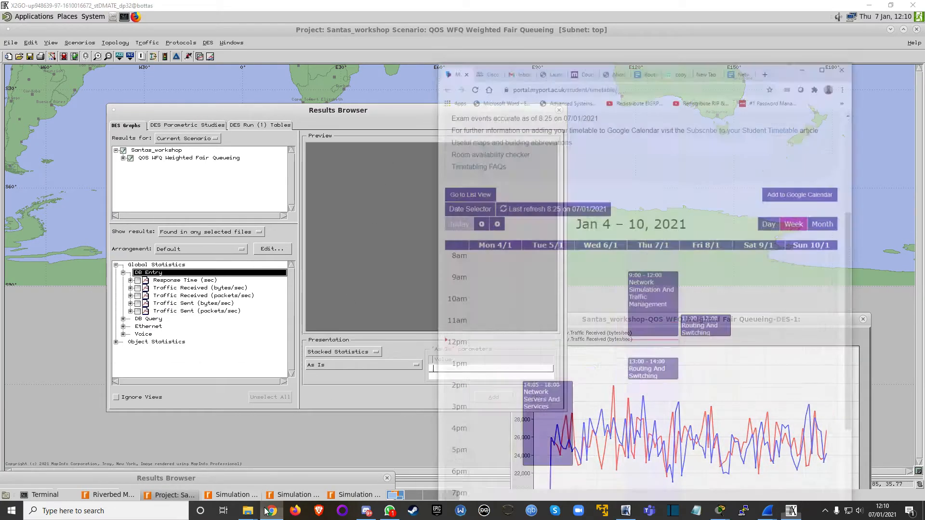
pyautogui.click(799, 15)
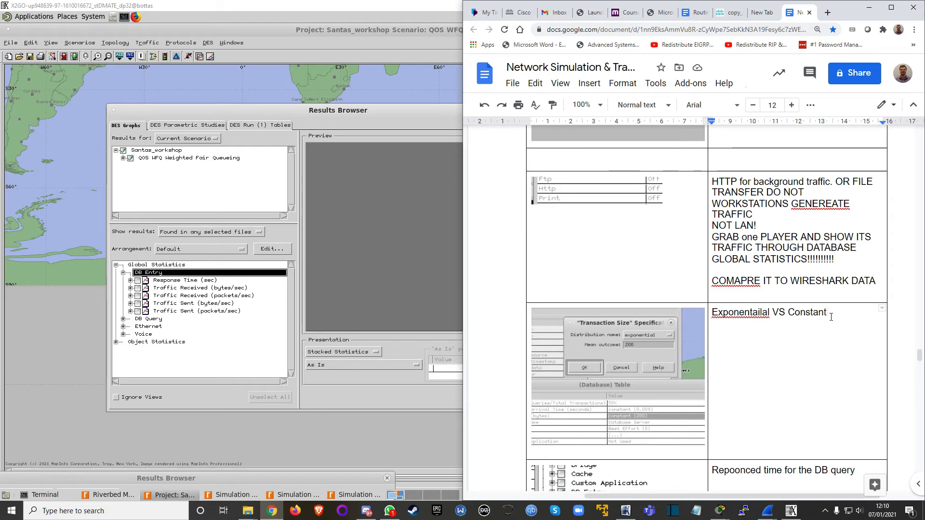
pyautogui.moveTo(829, 313); pyautogui.dragTo(772, 315)
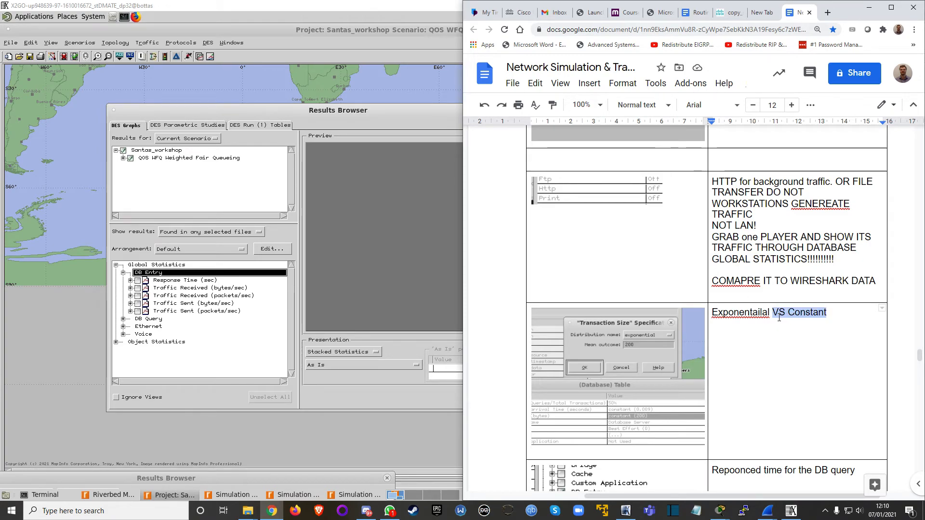
# Delete the highlighted "VS Constant" from the distribution comparison note.
pyautogui.press('BackSpace')
# Look through the project notes on background traffic, DB query response time, TCP delay and video conferencing.
pyautogui.scroll(2, 730, 331)
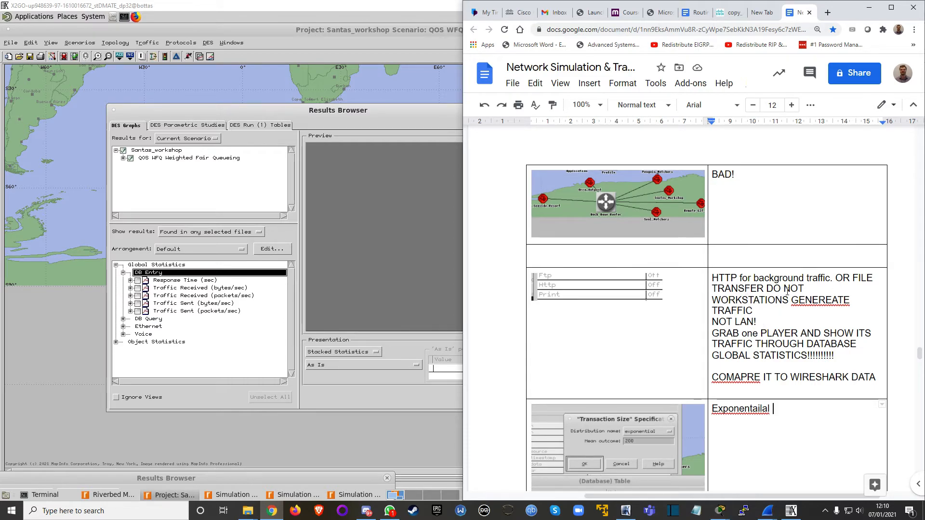
pyautogui.scroll(2, 789, 288)
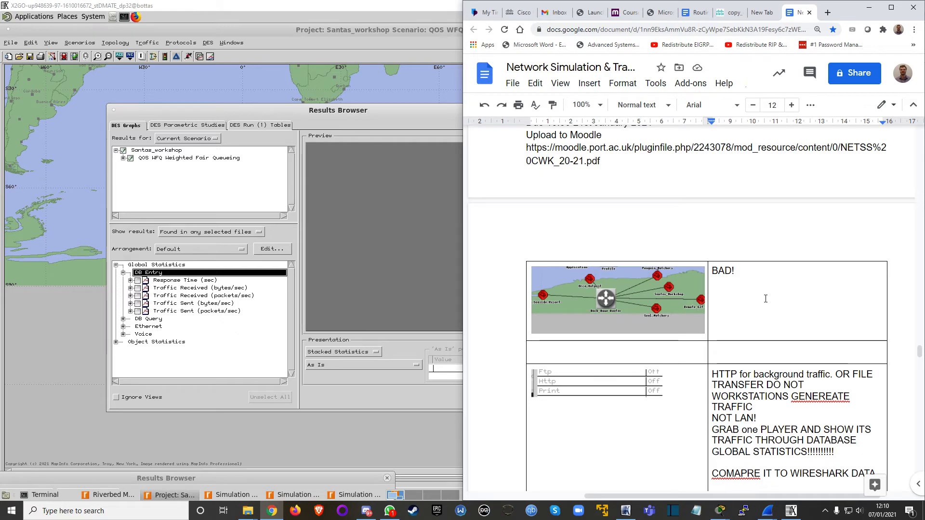
pyautogui.scroll(6, 766, 299)
pyautogui.scroll(-6, 766, 298)
pyautogui.scroll(6, 765, 298)
pyautogui.scroll(-3, 764, 299)
pyautogui.scroll(1, 761, 289)
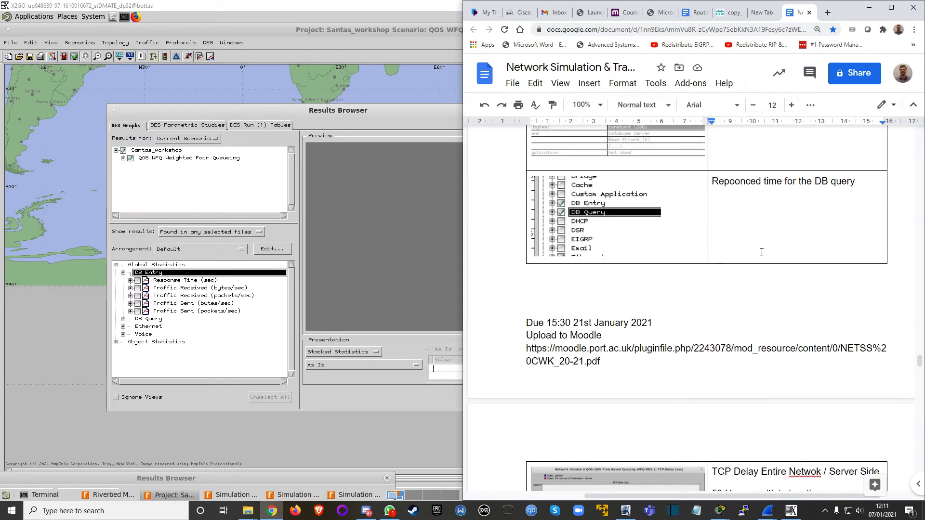
pyautogui.scroll(-6, 761, 252)
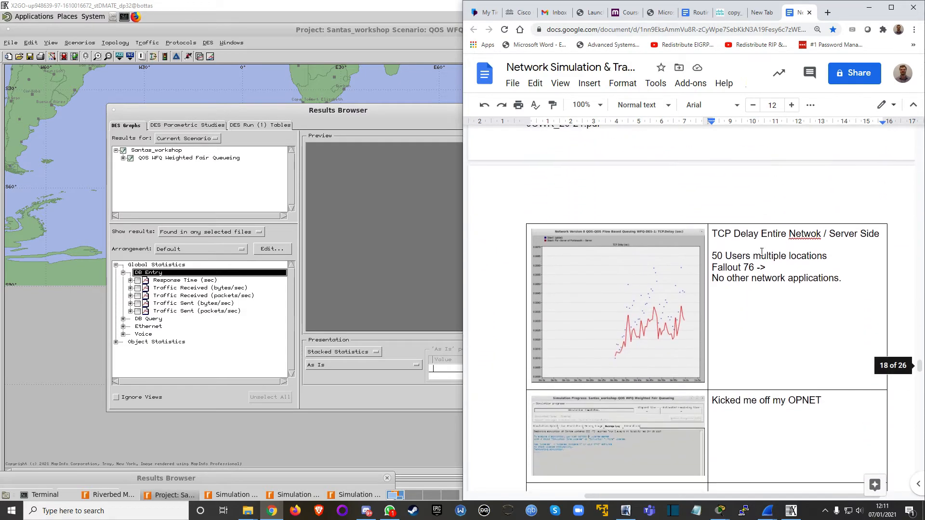
pyautogui.scroll(-4, 761, 276)
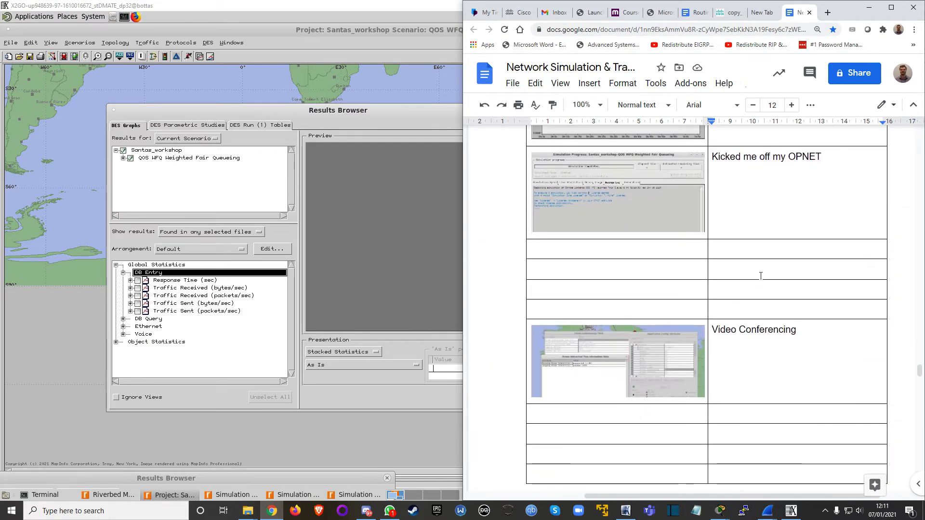
pyautogui.scroll(-1, 762, 270)
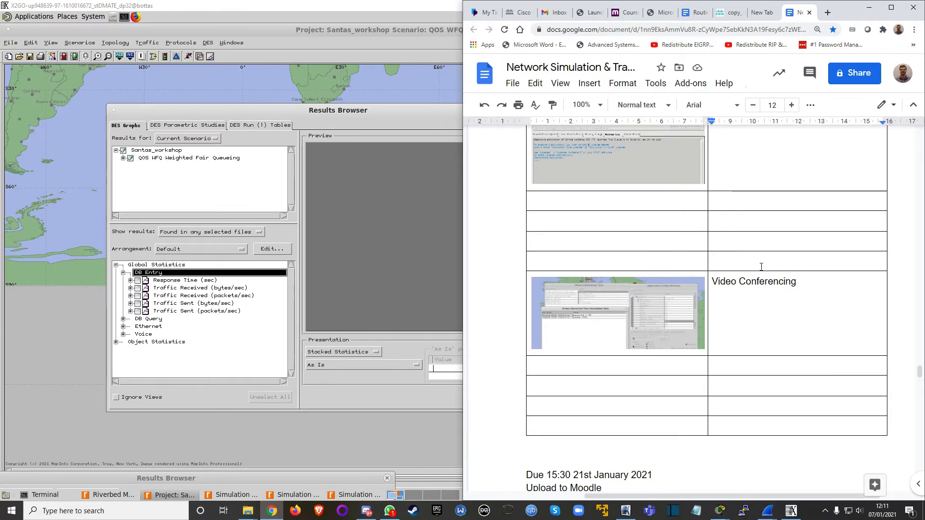
pyautogui.scroll(15, 761, 267)
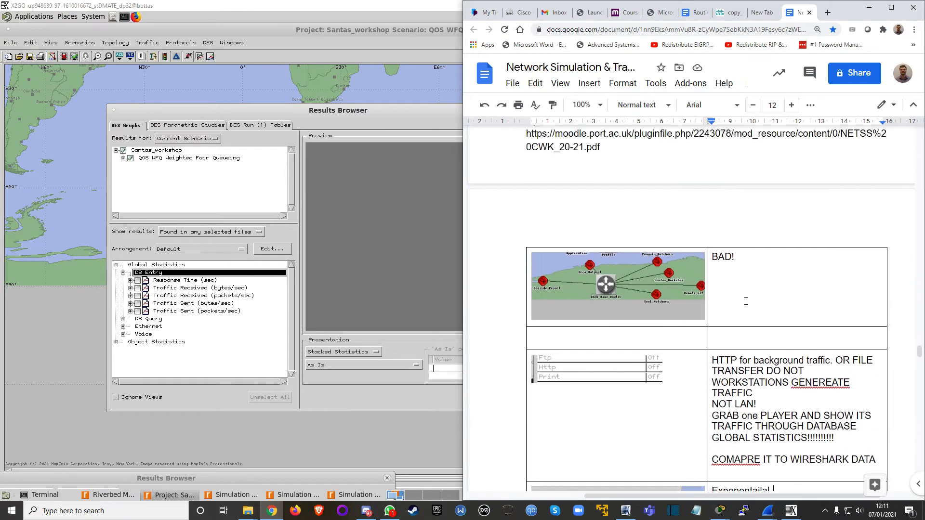
# Switch back to the Results Browser in the simulation session, collapse DB Entry and expand Object Statistics.
pyautogui.click(326, 240)
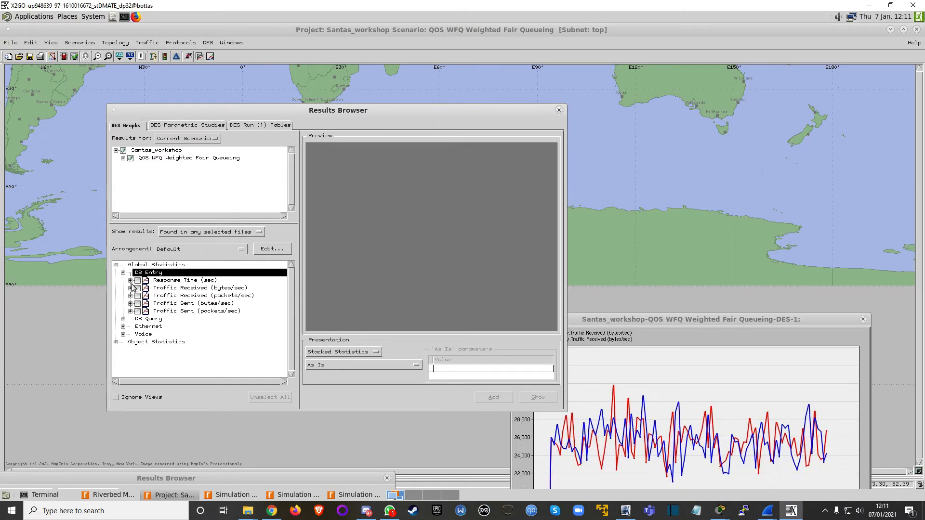
pyautogui.click(124, 272)
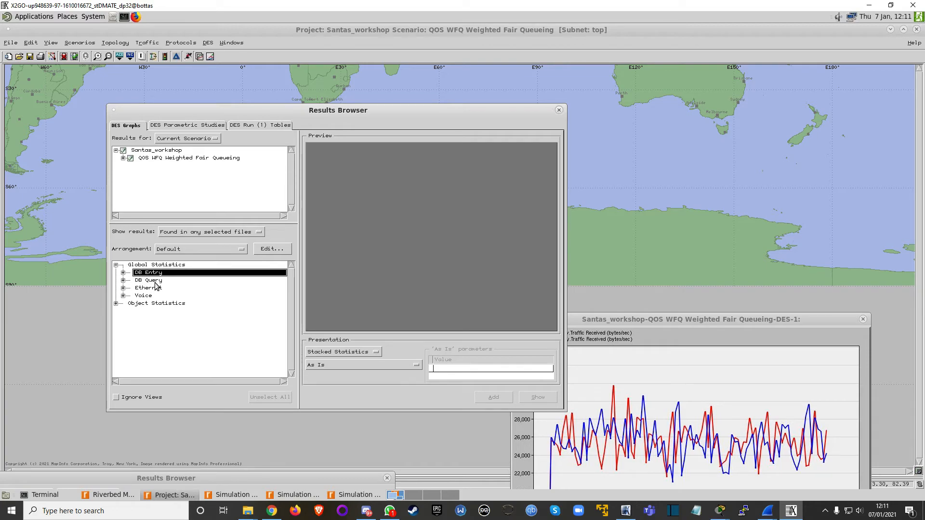
pyautogui.click(120, 307)
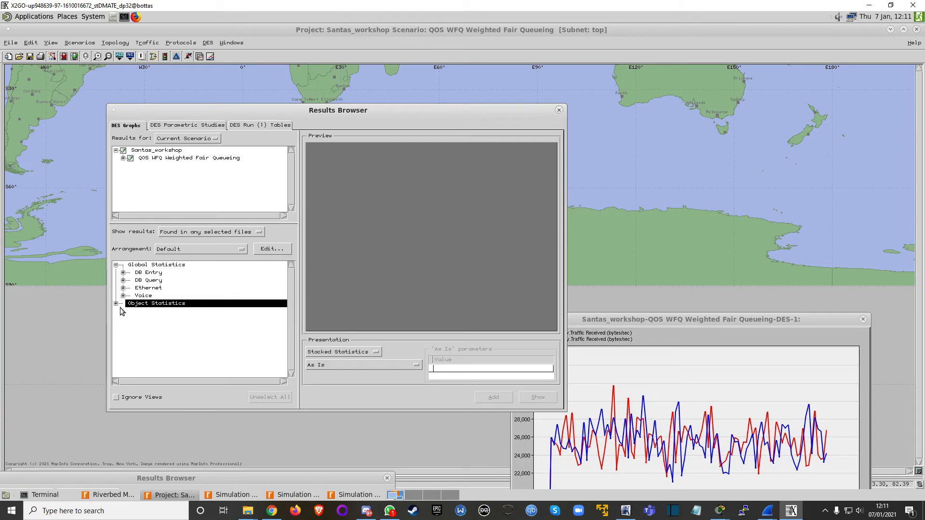
pyautogui.click(116, 304)
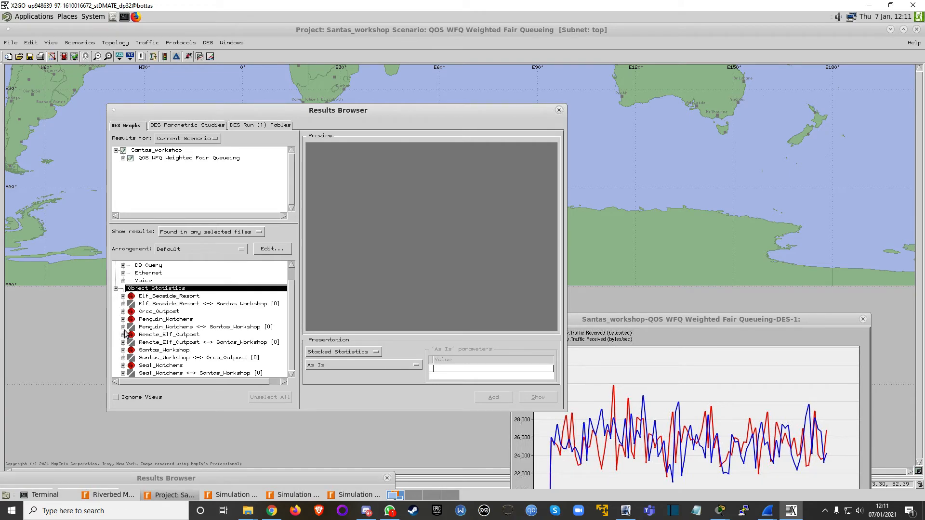
# Expand the TCP statistics of Santas_Workshop's Game_Server, preview the Delay (sec) graph and clear the selection.
pyautogui.click(124, 351)
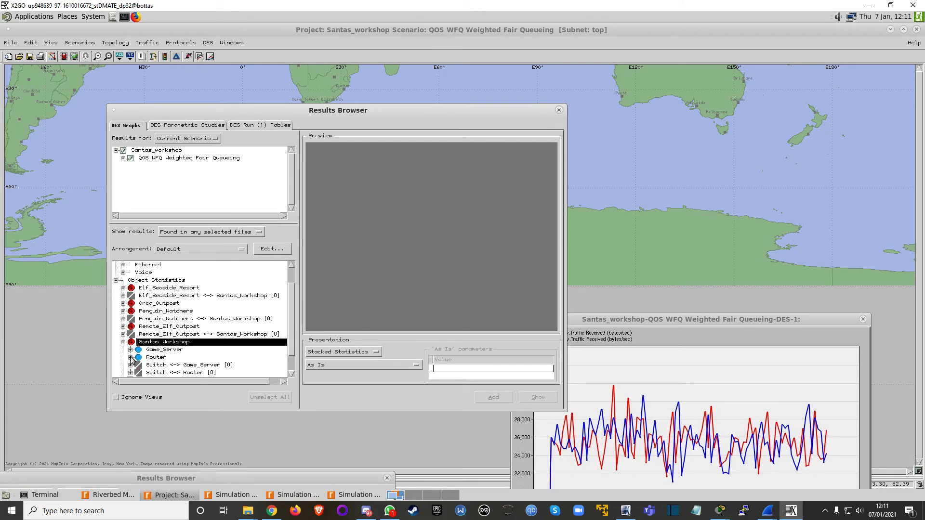
pyautogui.click(131, 350)
pyautogui.click(138, 351)
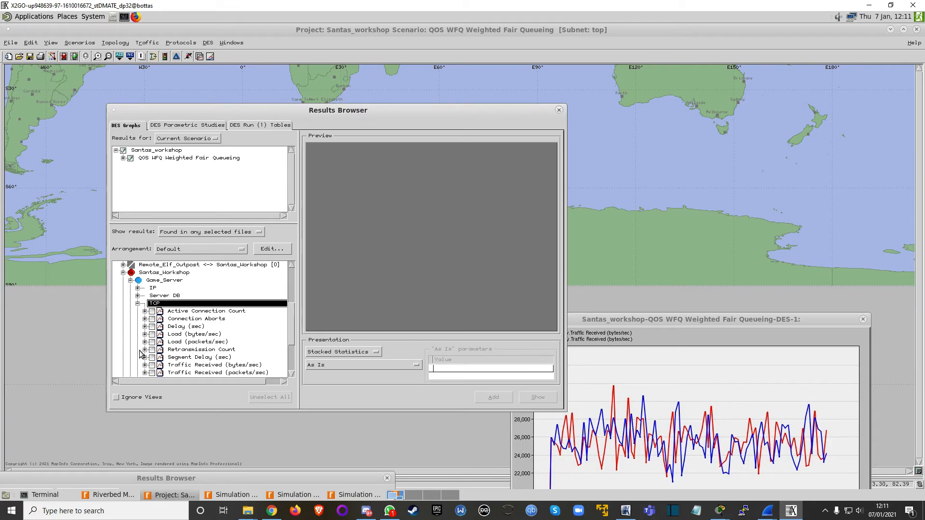
pyautogui.click(152, 327)
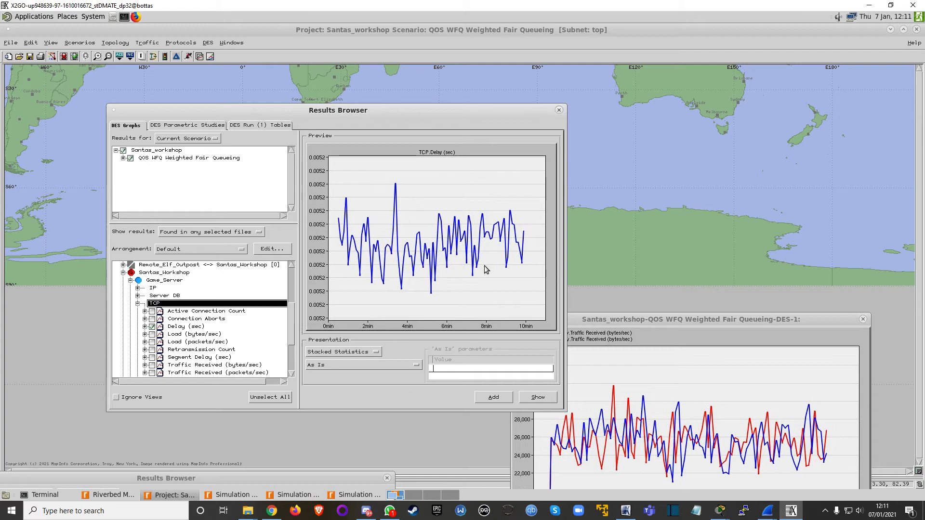
pyautogui.click(153, 327)
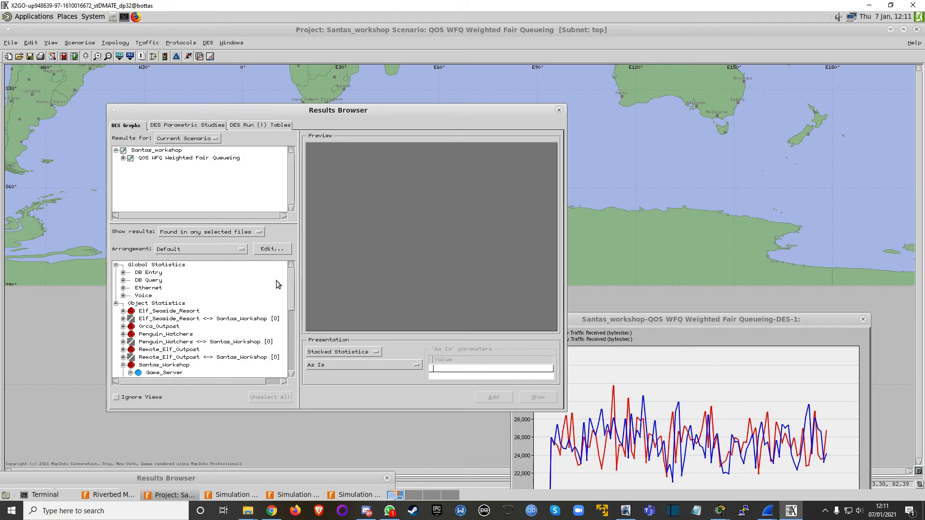
# Clear the result windows off the network map, place a 100BaseT_LAN node above Penguin_Watchers from the object palette and select it.
pyautogui.moveTo(444, 113); pyautogui.dragTo(525, 307)
pyautogui.moveTo(387, 165); pyautogui.dragTo(552, 150)
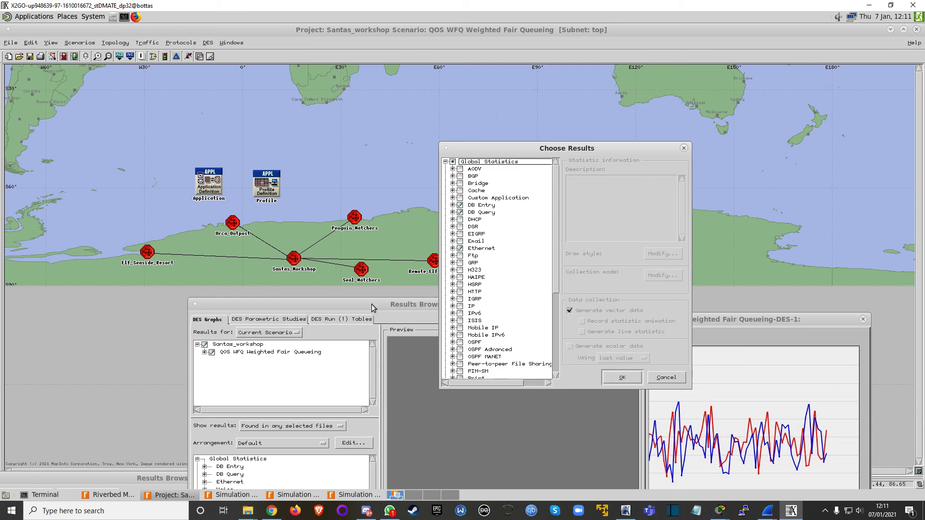
pyautogui.click(52, 56)
pyautogui.click(64, 208)
pyautogui.moveTo(64, 211); pyautogui.dragTo(382, 154)
pyautogui.click(329, 164)
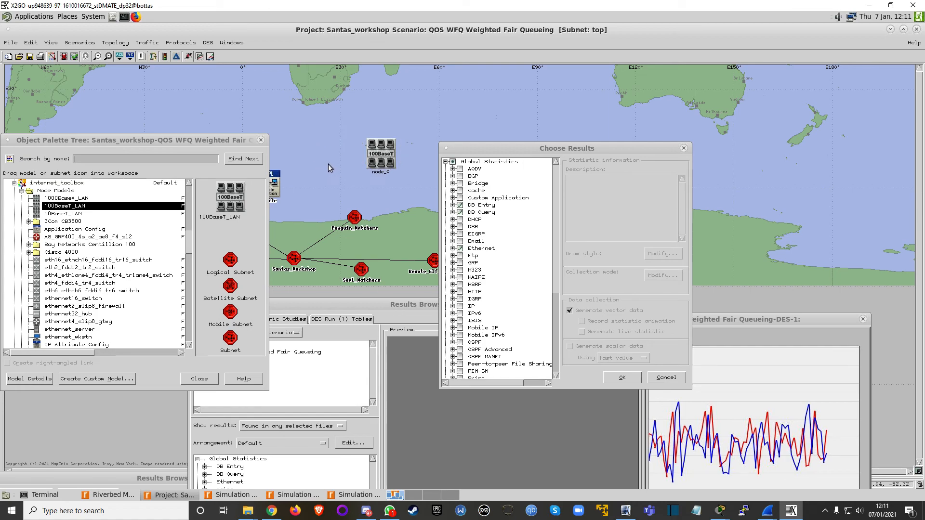
pyautogui.click(385, 166)
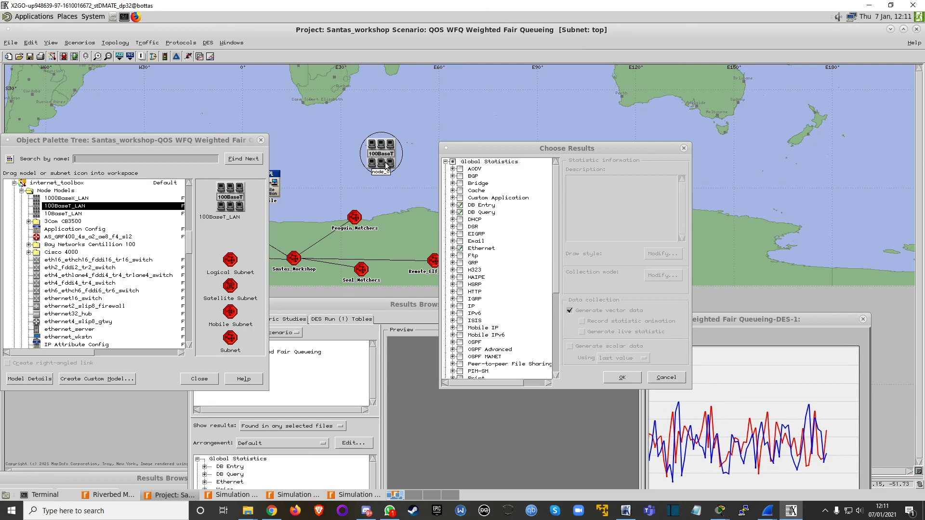